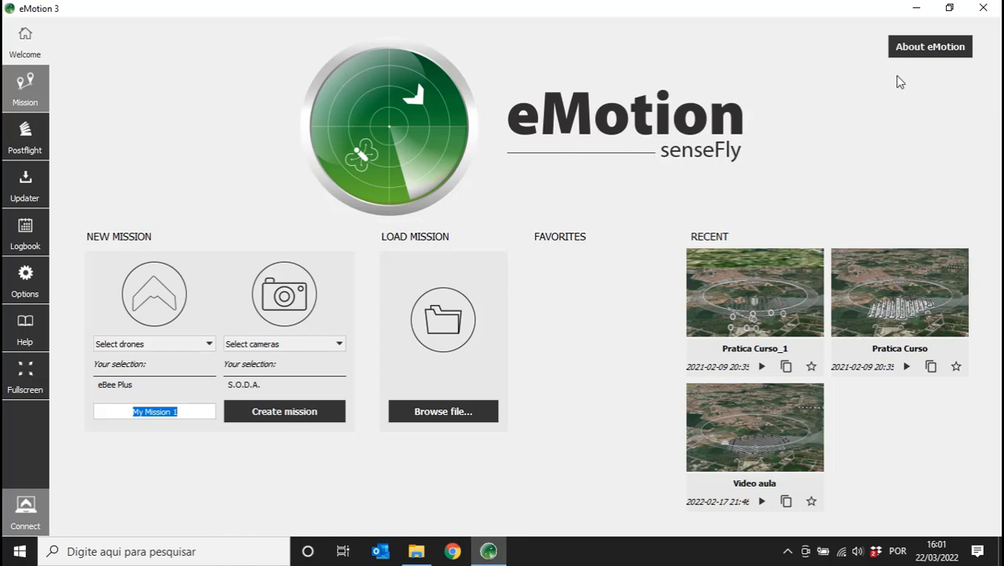
Step: Check the eMotion version information, close it, and open the postflight flight data manager
click(904, 50)
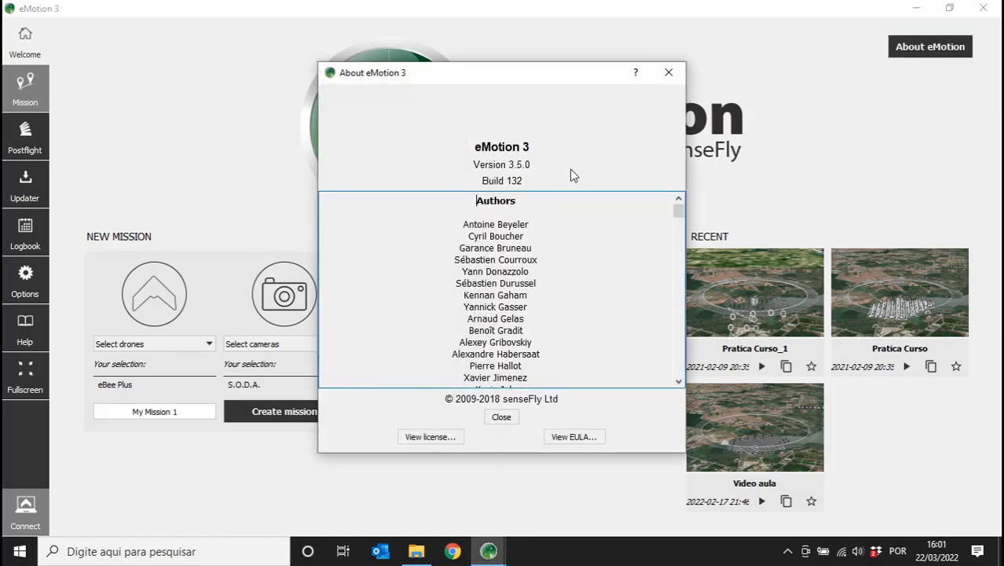
click(668, 72)
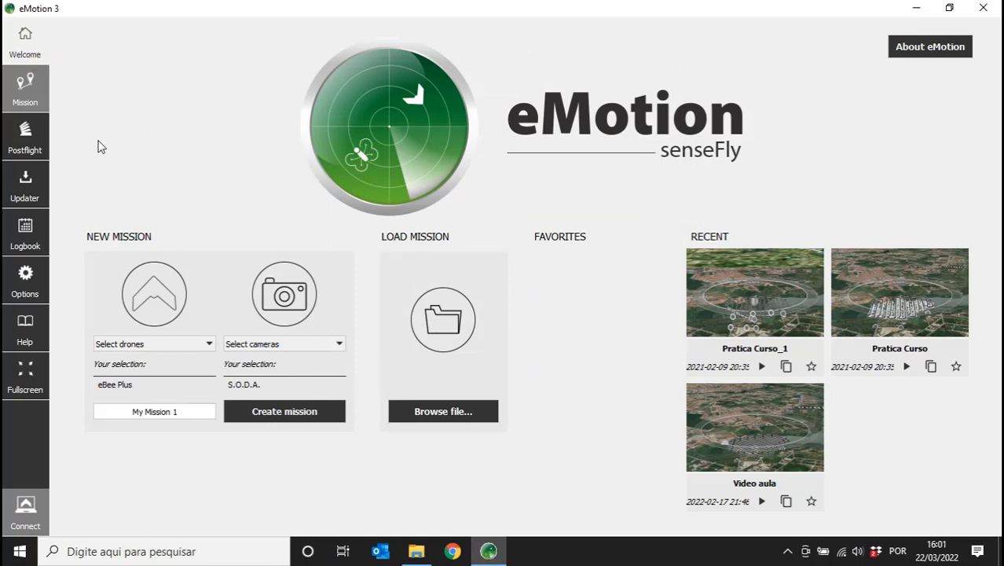
click(25, 135)
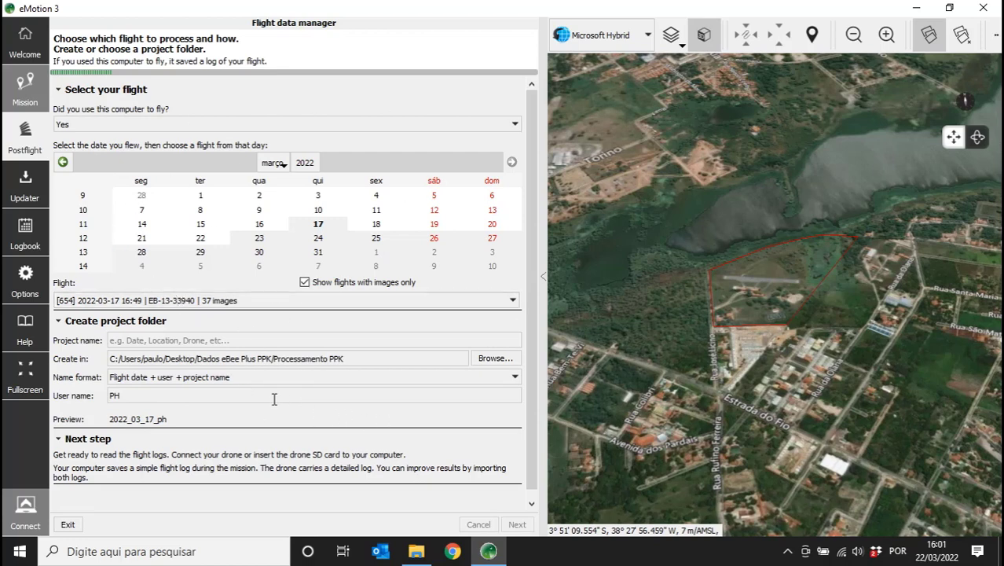
Step: Switch to File Explorer and check the date in the name of the SP-60 base raw data folder
click(415, 551)
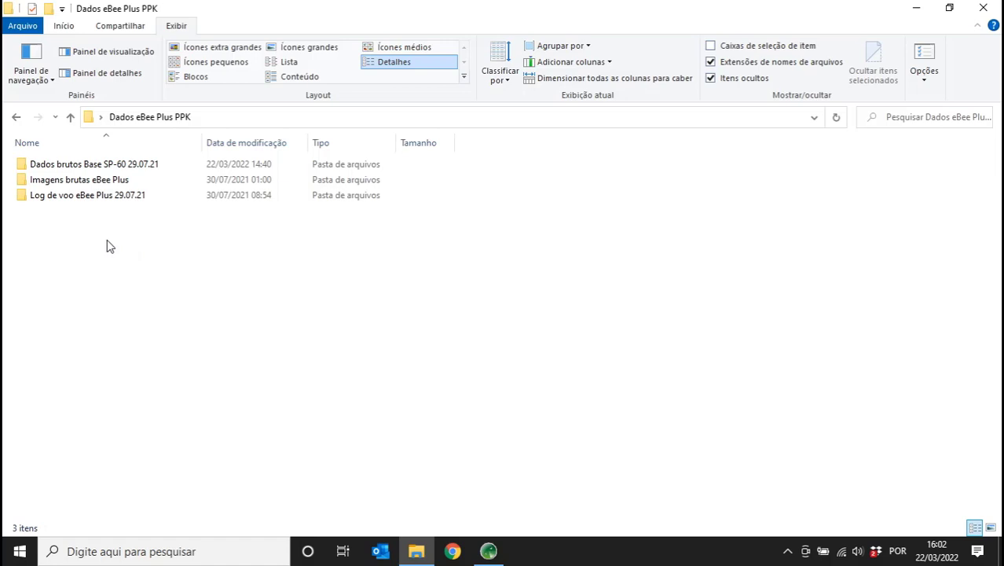
mouse_move(106, 171)
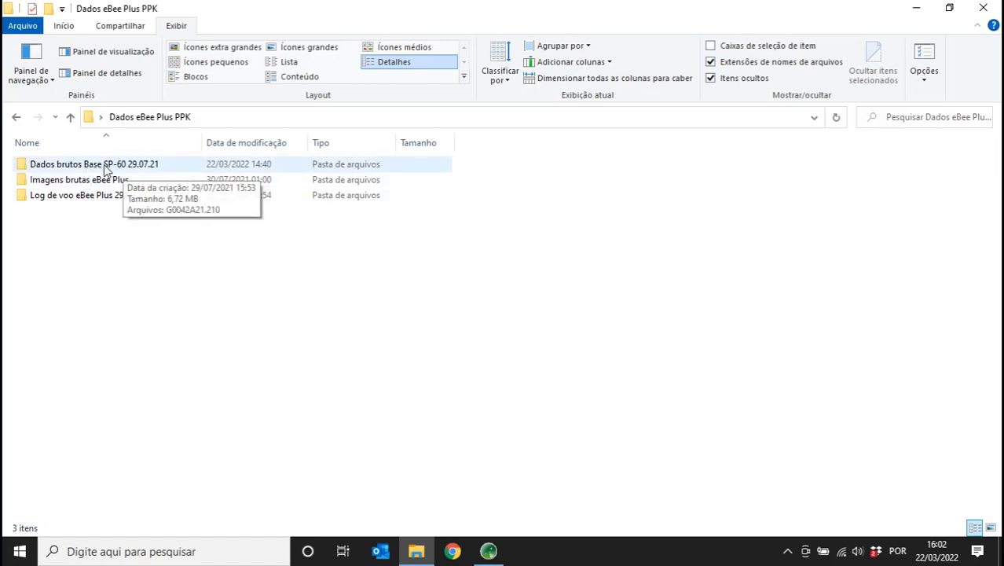
click(106, 169)
click(119, 166)
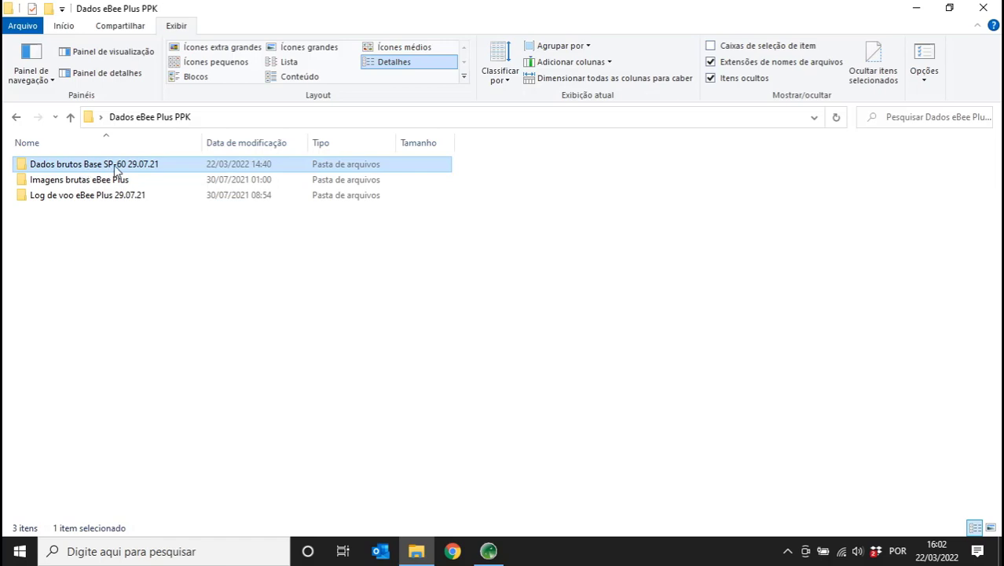
drag(127, 164, 165, 167)
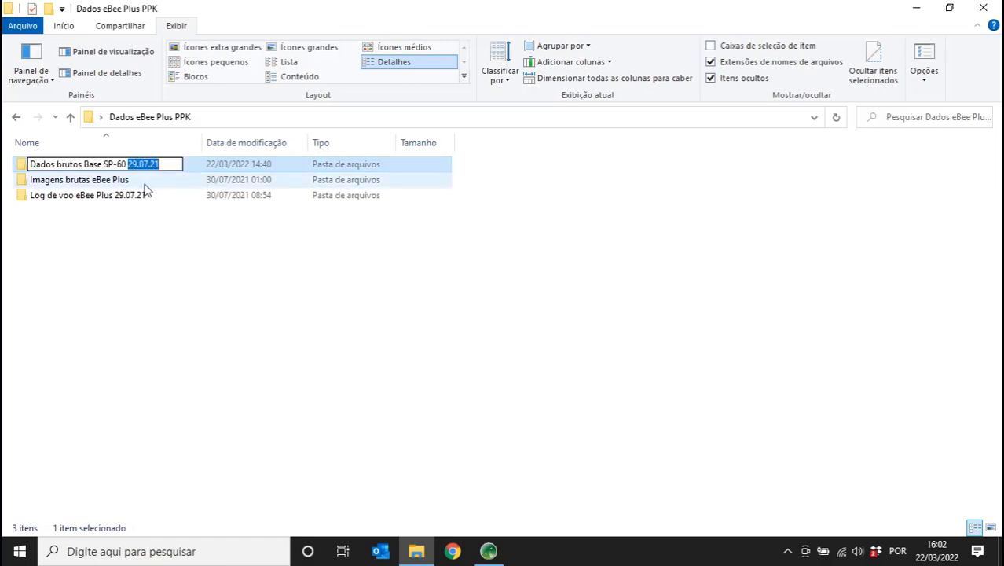
key(Return)
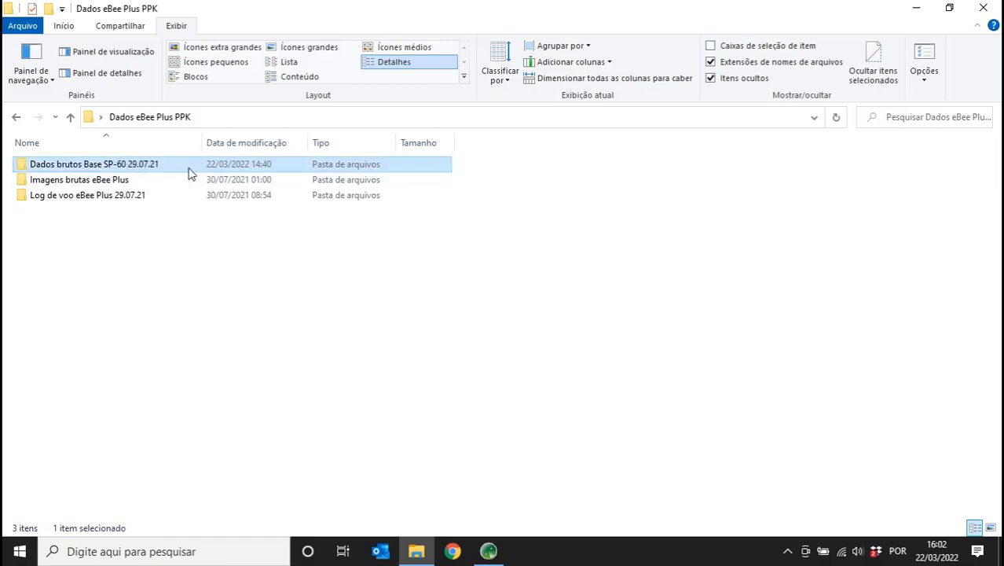
Step: Examine the name and extension of the raw file in the "Dados brutos Base SP-60 29.07.21" folder, leaving it unrenamed, and return to the parent folder
double_click(189, 170)
click(26, 173)
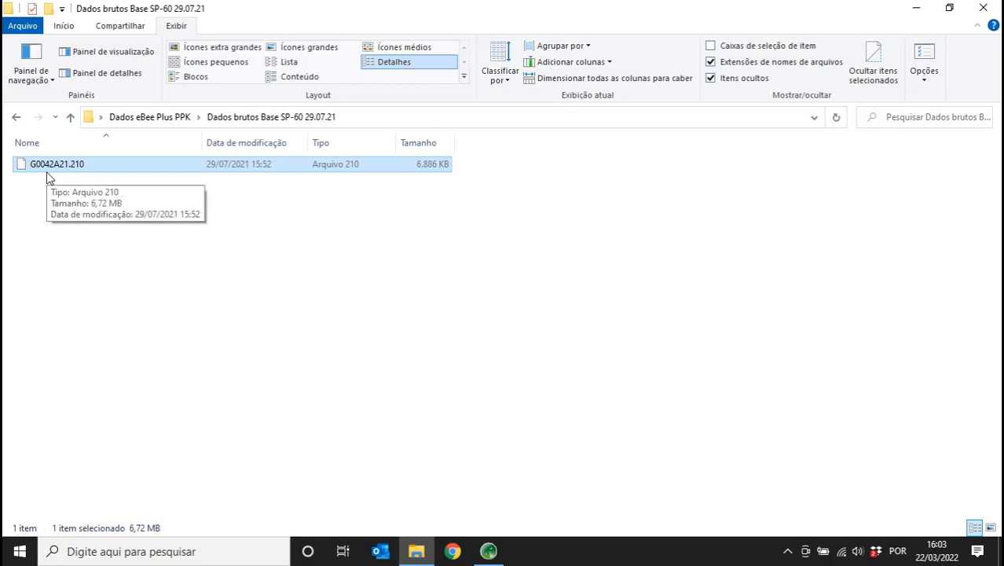
click(47, 169)
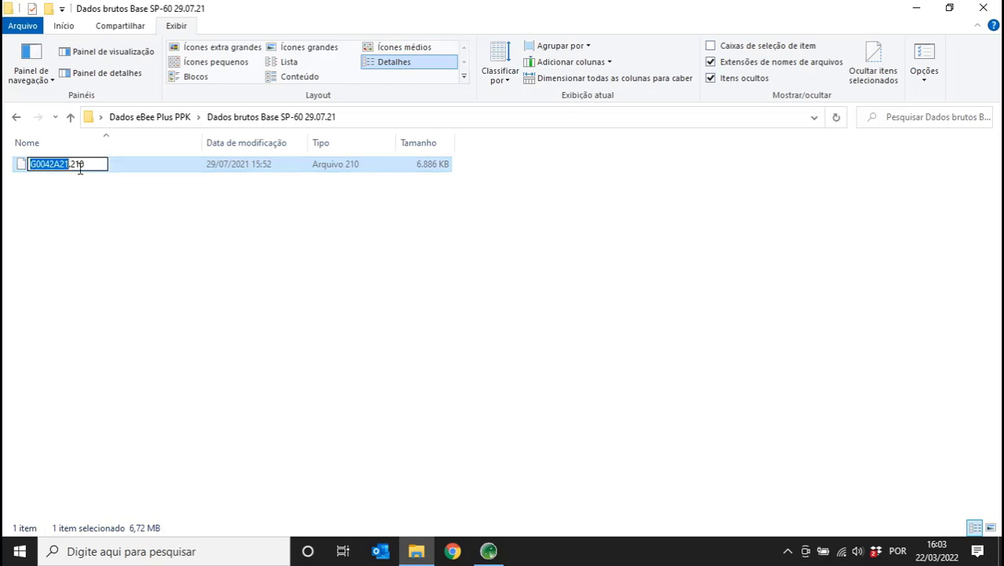
drag(87, 169, 38, 176)
key(Return)
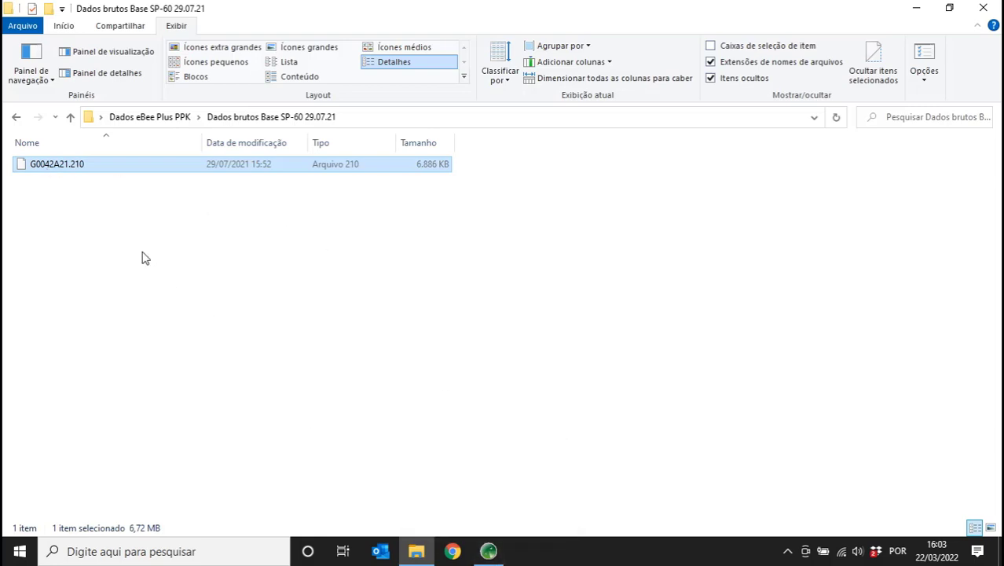
key(BackSpace)
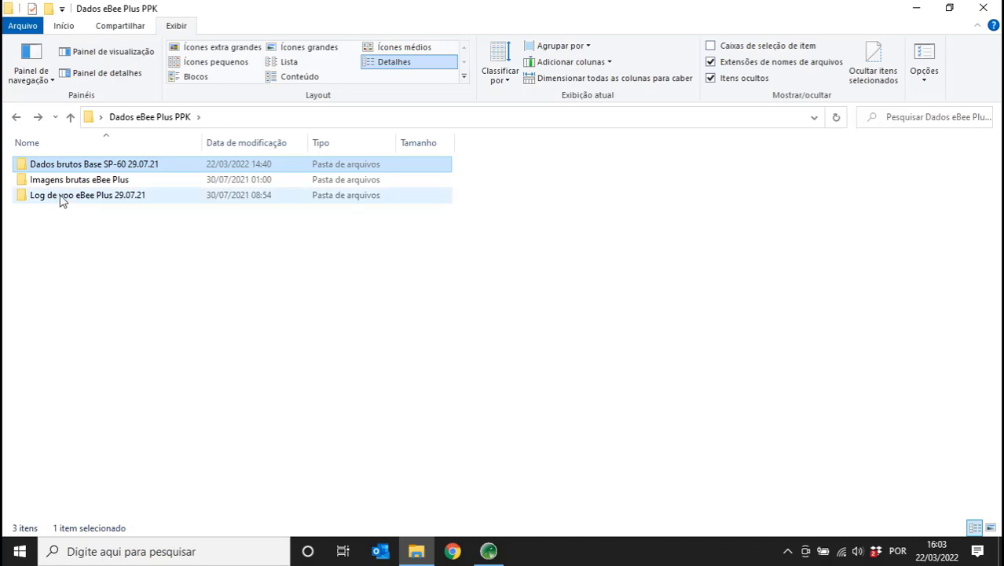
Step: Open the "Log de voo eBee Plus 29.07.21" folder and examine the flight number and extension in the log file's name
mouse_move(62, 200)
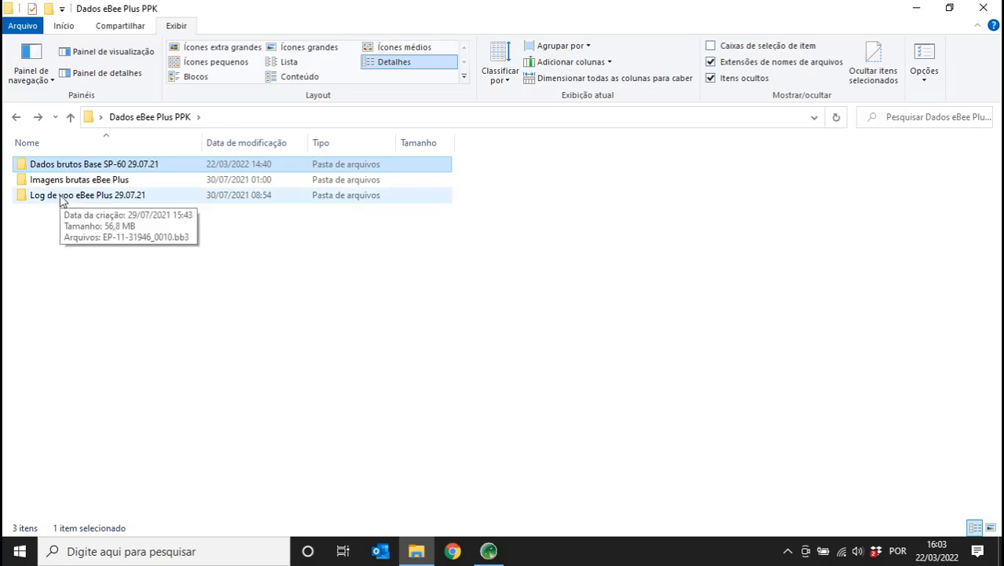
double_click(116, 201)
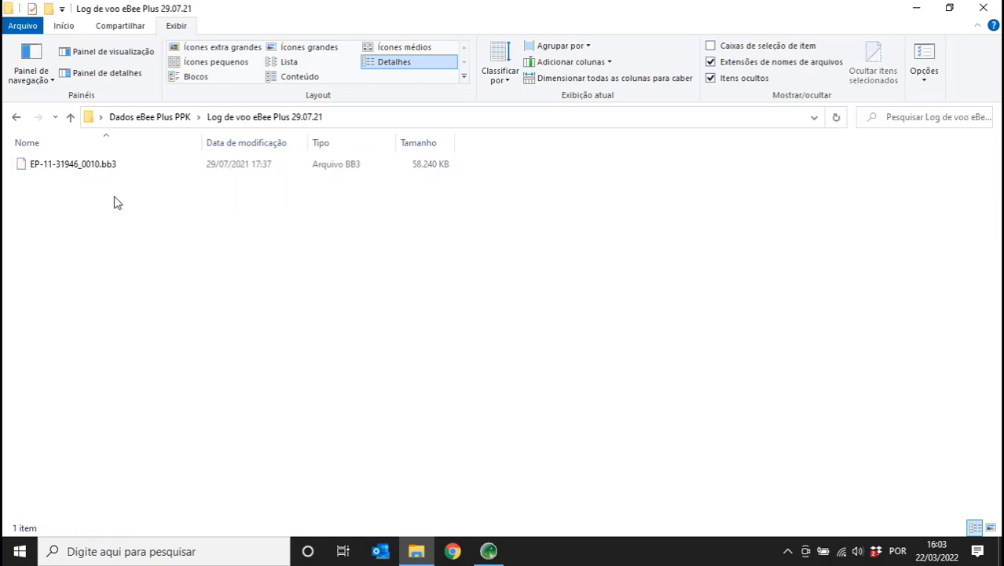
click(64, 172)
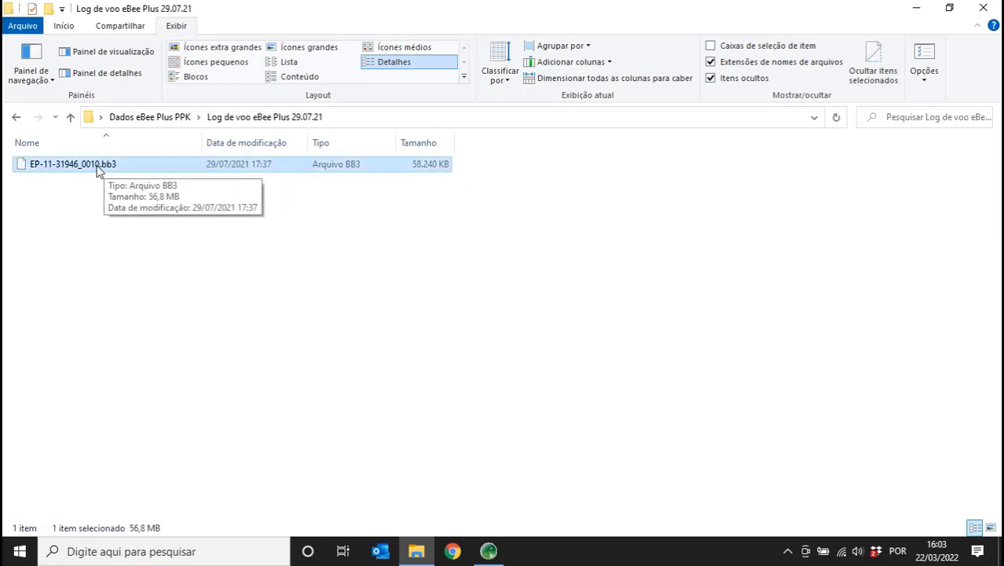
click(96, 170)
drag(77, 169, 100, 168)
click(81, 168)
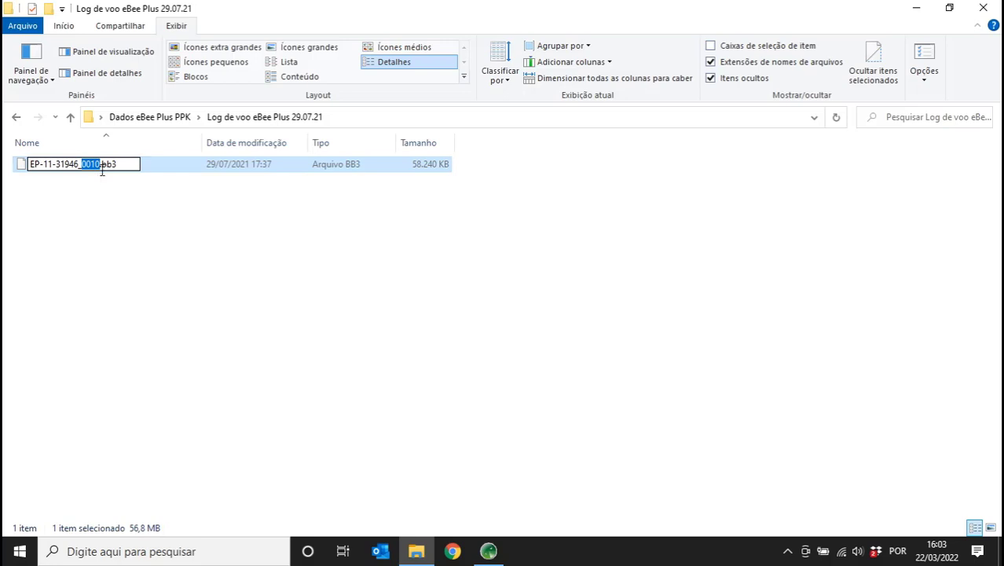
drag(100, 165, 132, 173)
key(Return)
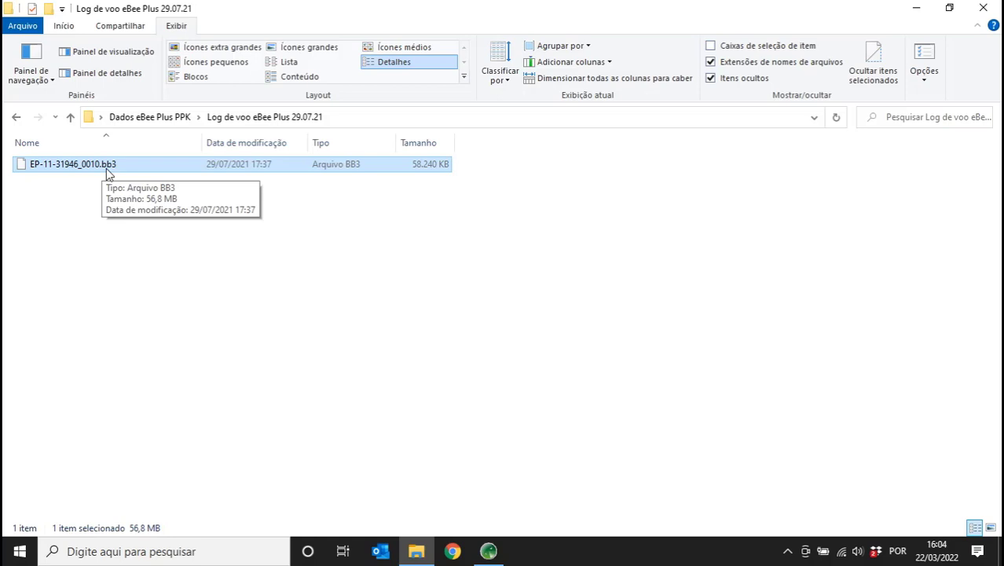
Step: Open the flight's image folder inside "Imagens brutas eBee Plus" and select all its images to check their count
click(125, 116)
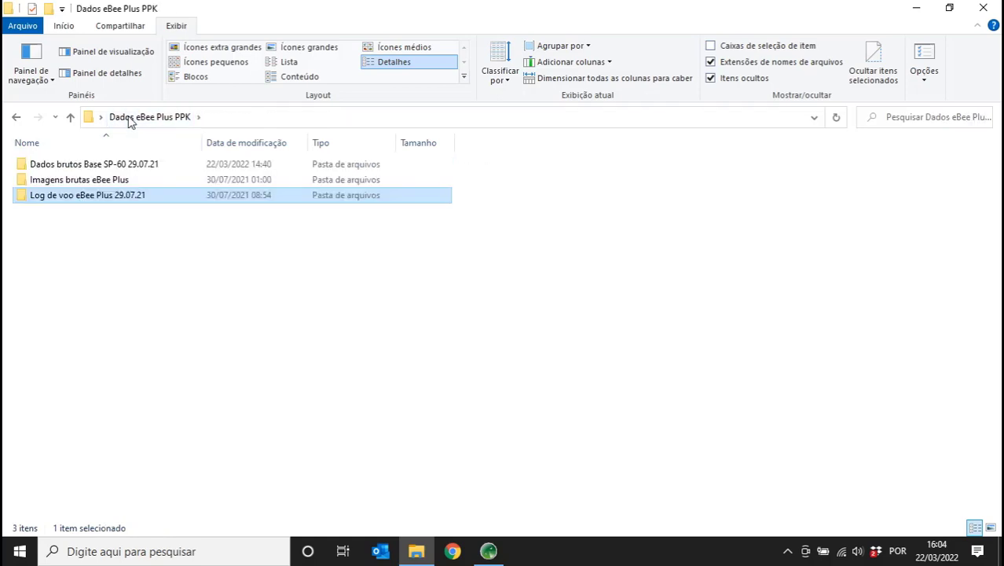
double_click(85, 183)
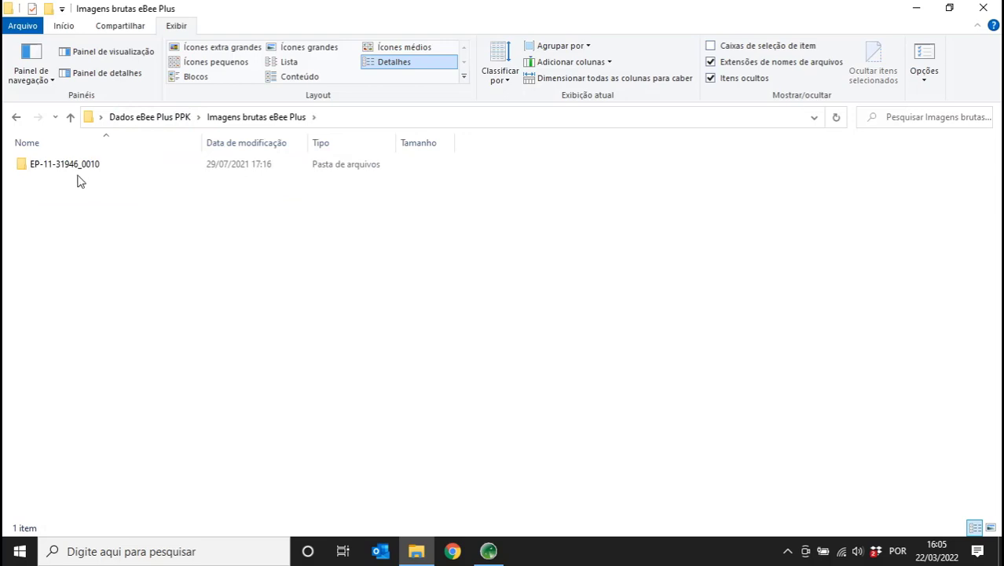
click(67, 173)
click(87, 173)
drag(96, 168, 143, 173)
double_click(143, 172)
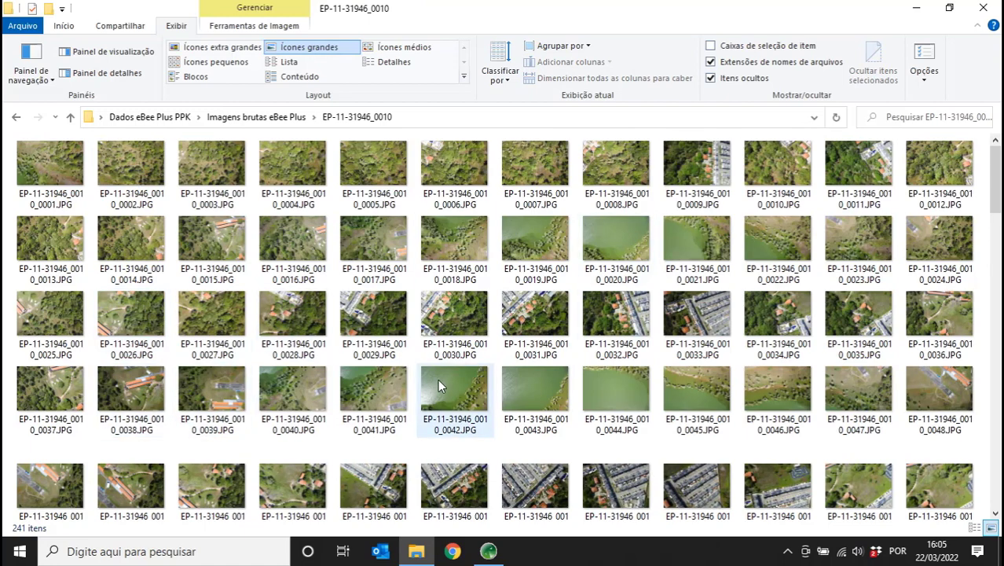
key(ctrl+a)
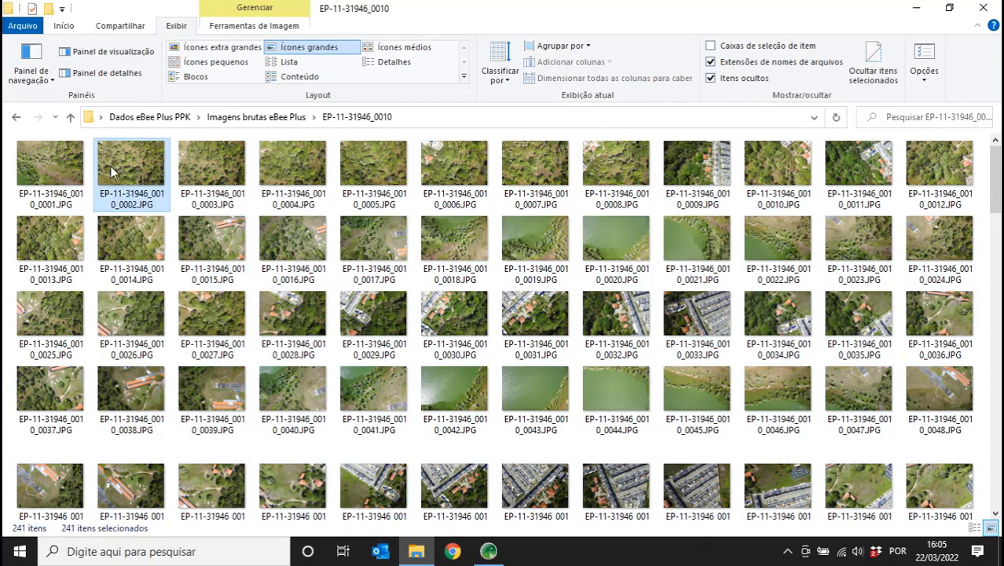
Step: Examine the camera and GPS details in the properties of the first raw image, EP-11-31946_0010_0001.JPG
click(70, 165)
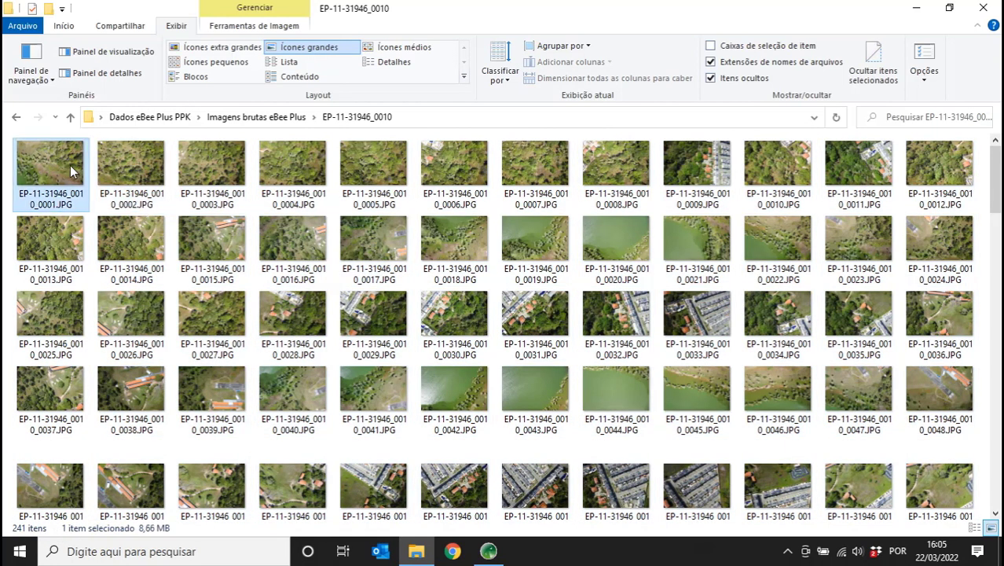
right_click(66, 166)
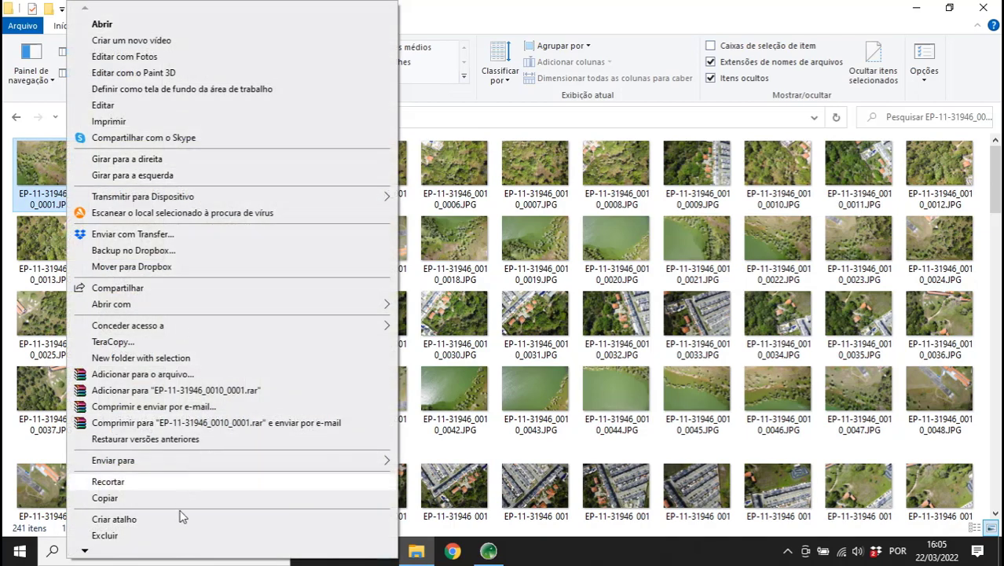
mouse_move(163, 553)
click(151, 528)
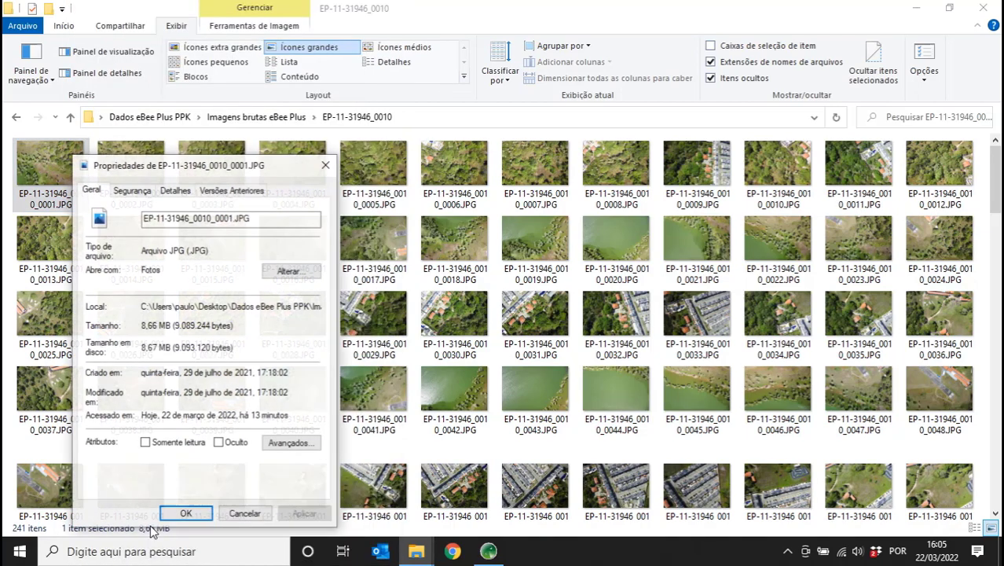
click(176, 190)
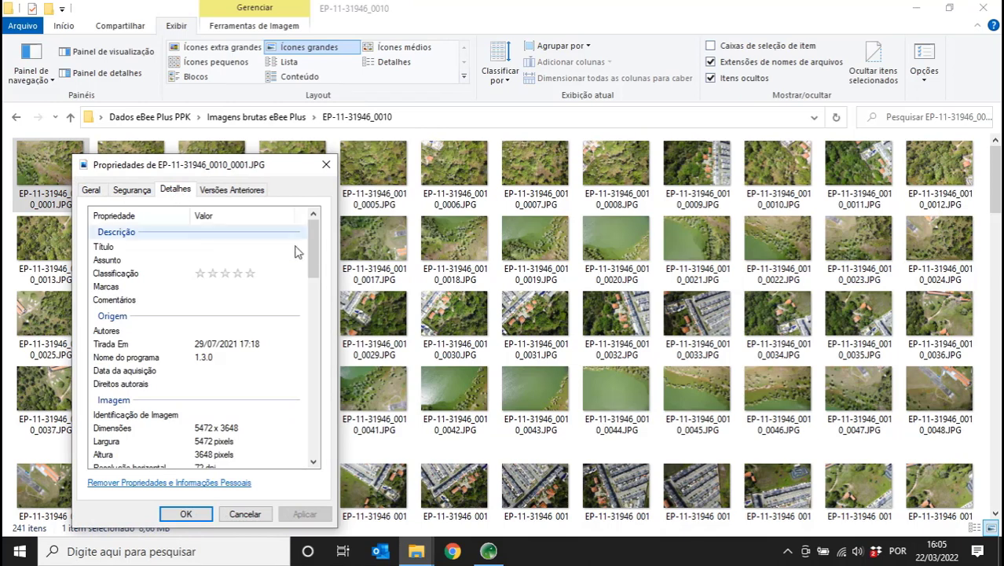
drag(315, 256, 317, 325)
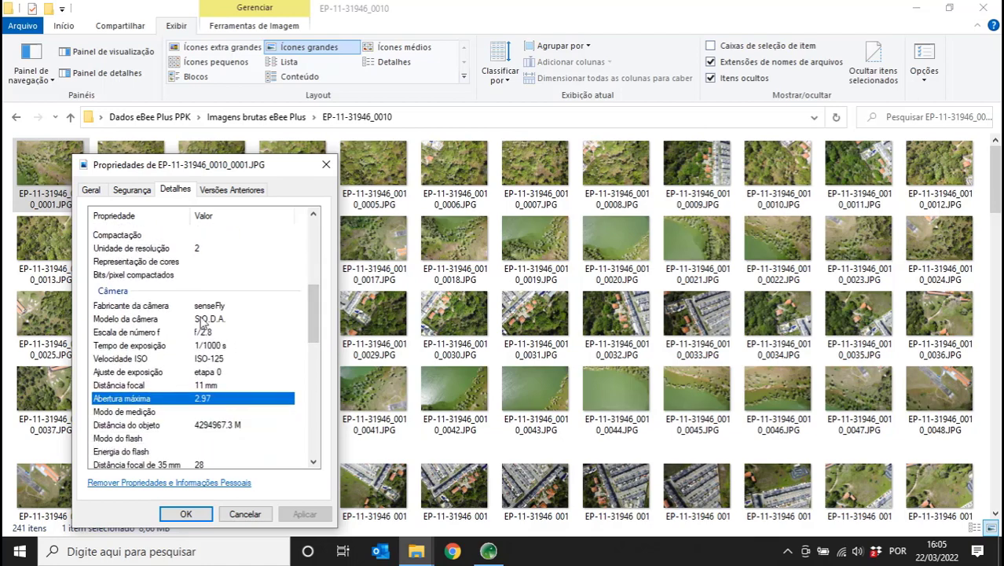
drag(311, 319, 327, 404)
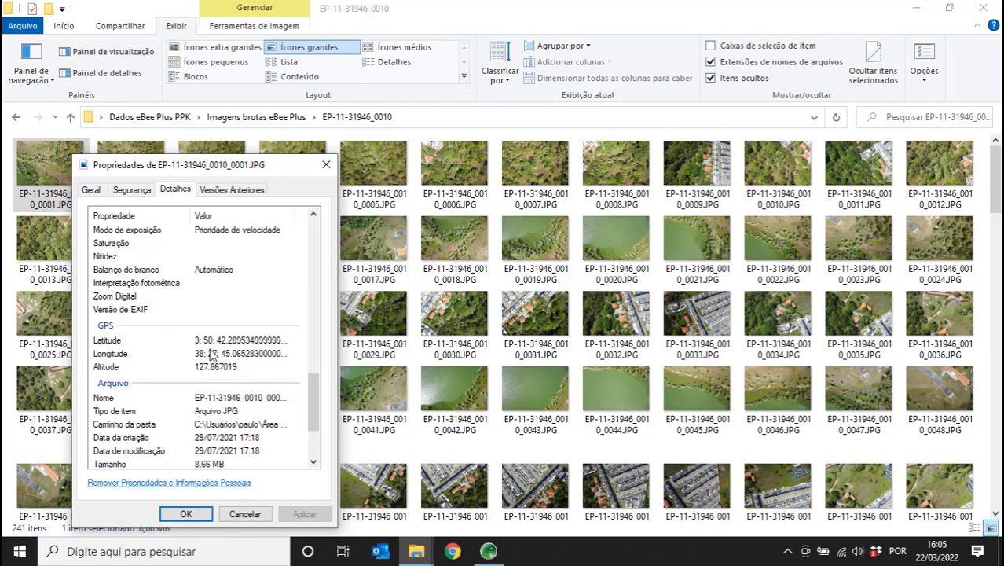
click(326, 164)
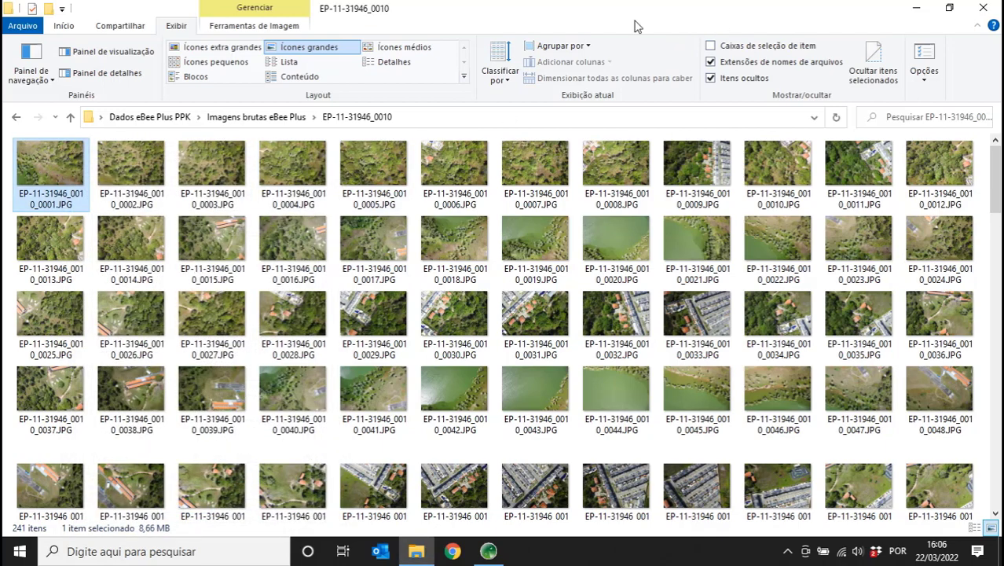
Step: Create a new folder named "Processamento PPK" in the "Dados eBee Plus PPK" folder
click(71, 116)
click(71, 116)
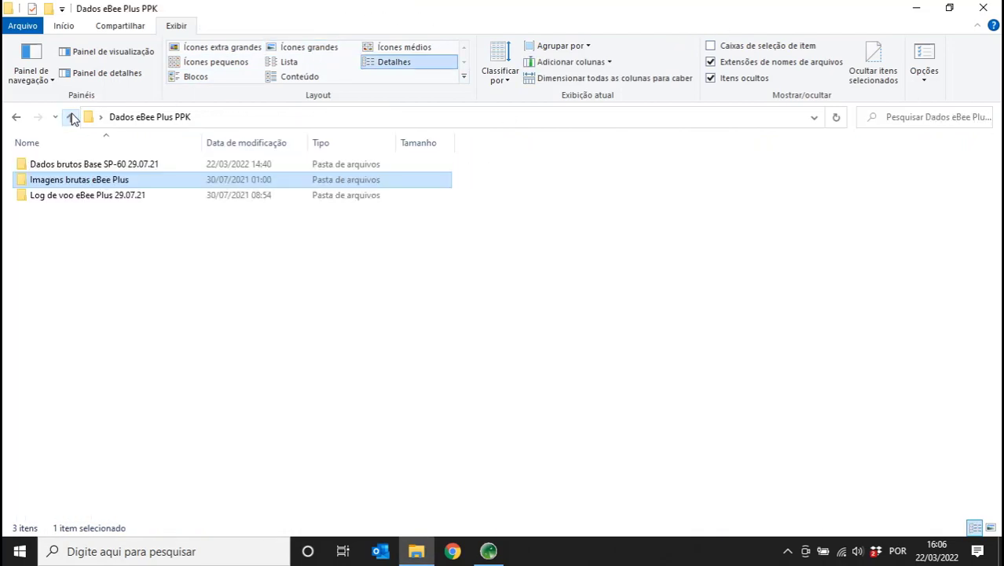
drag(185, 244, 43, 159)
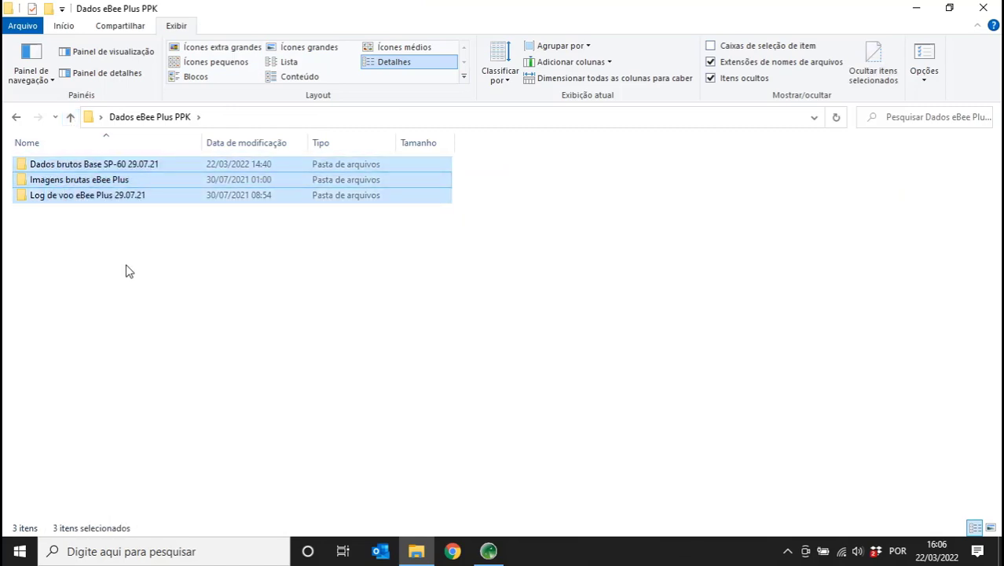
right_click(67, 223)
mouse_move(224, 467)
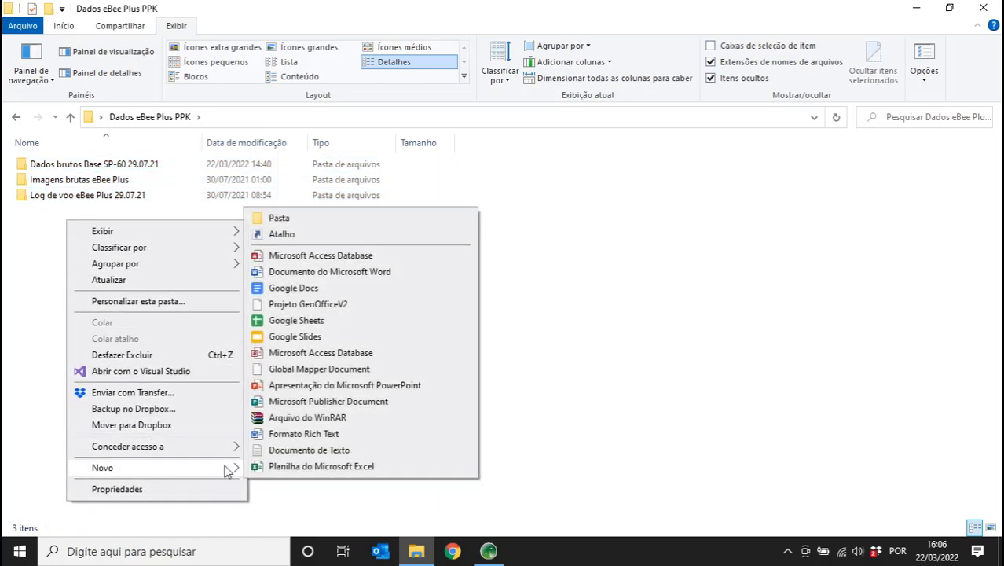
click(293, 220)
text(Pr)
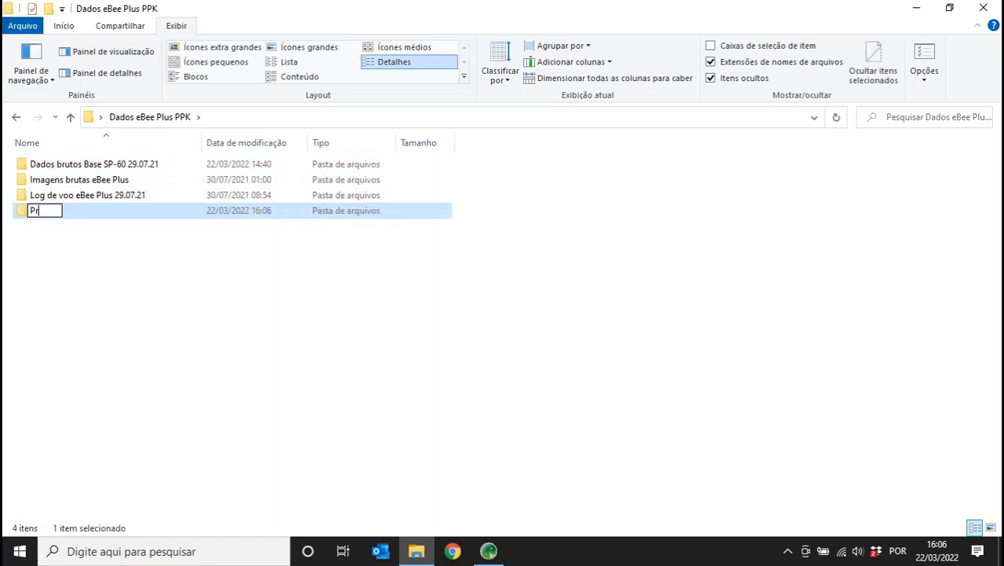
text(ocessamento PPK)
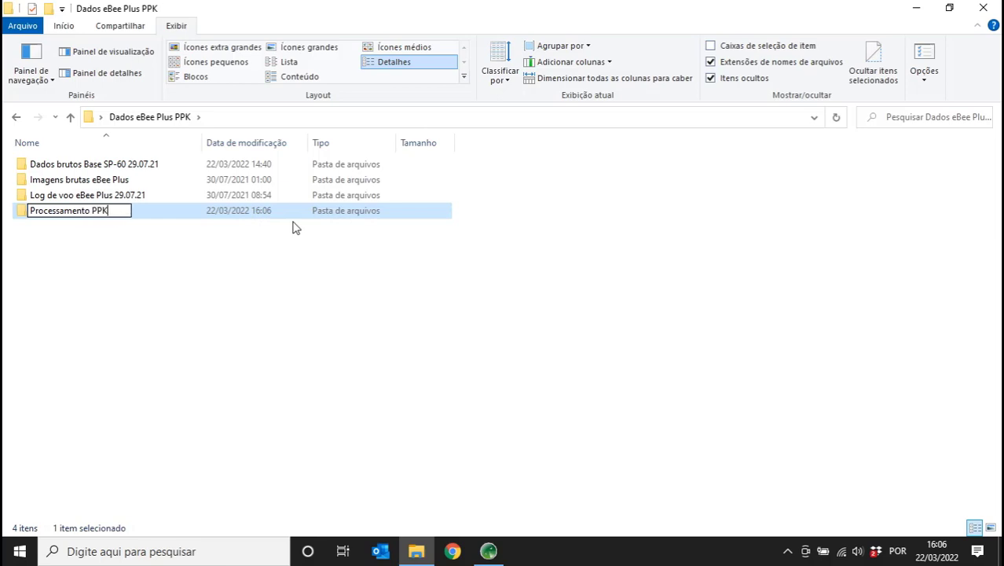
key(Return)
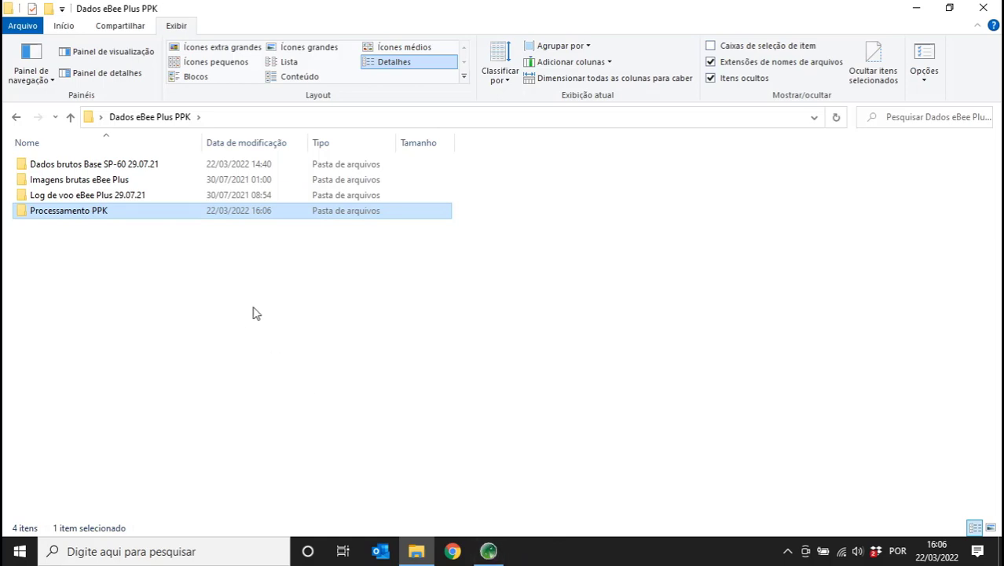
Step: Open the "Dados brutos Base SP-60 29.07.21" folder and launch RINEX Converter
double_click(115, 166)
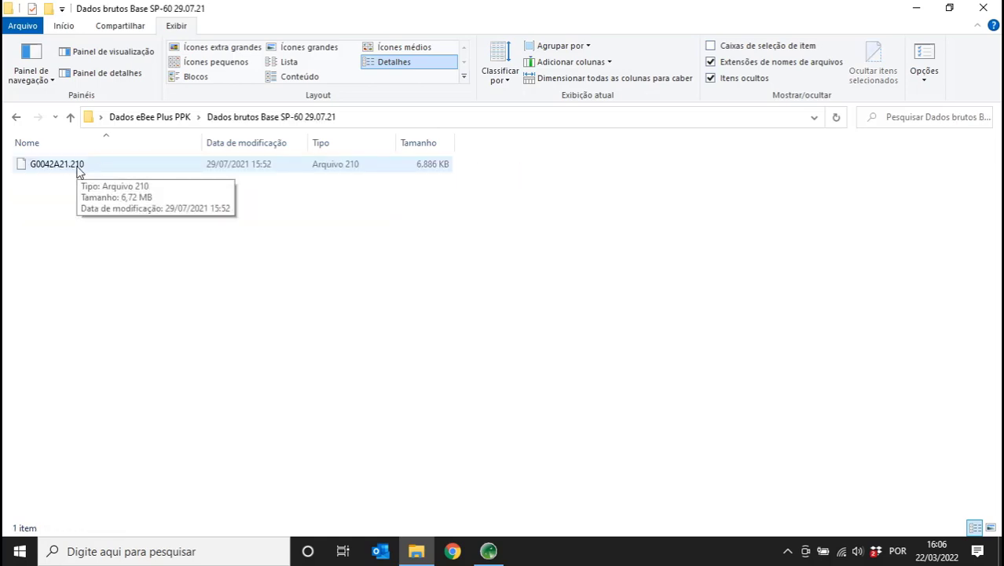
click(133, 551)
text(r)
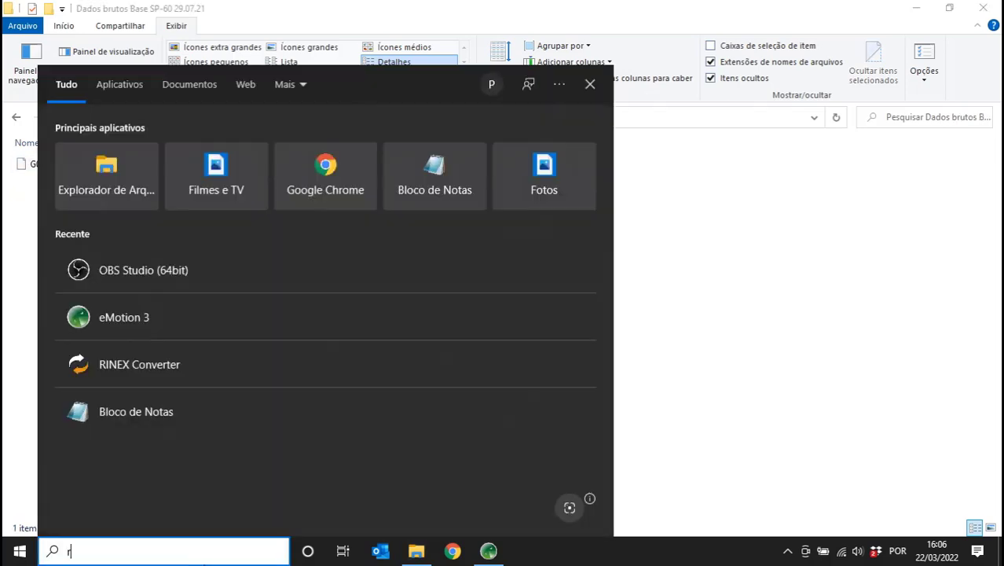
text(inex)
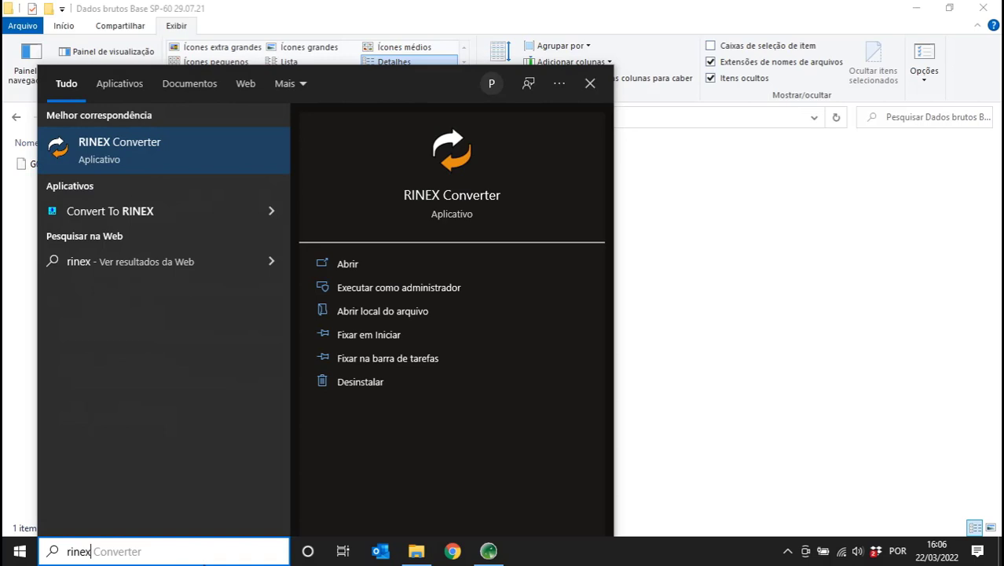
click(141, 144)
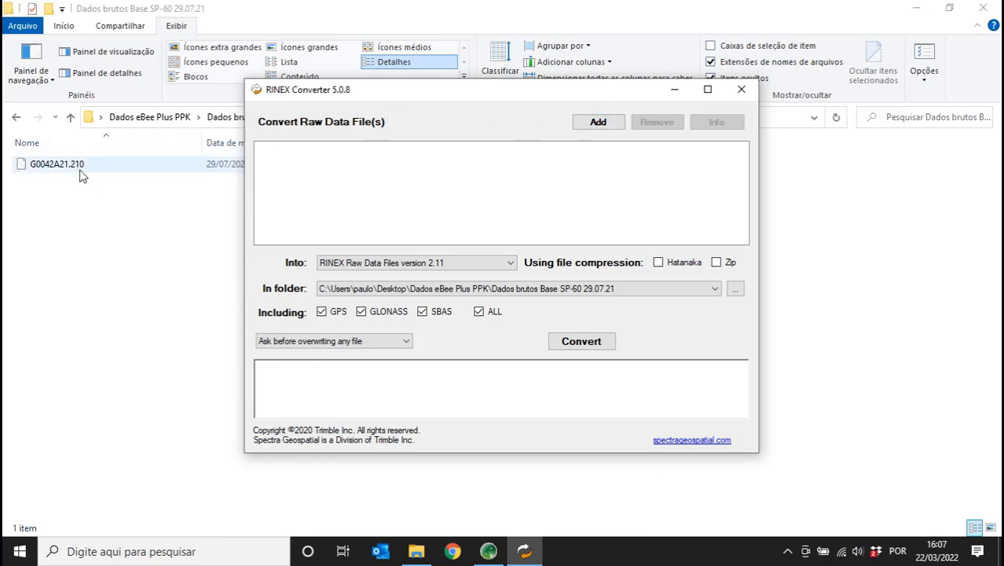
Step: Add the base's raw data file G0042A21.210 to the conversion list
click(592, 126)
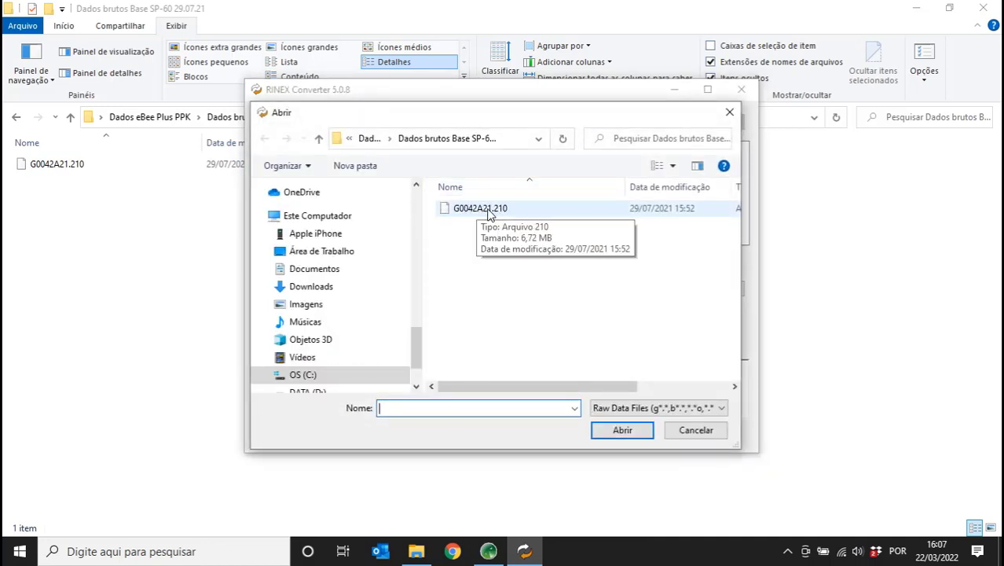
click(488, 209)
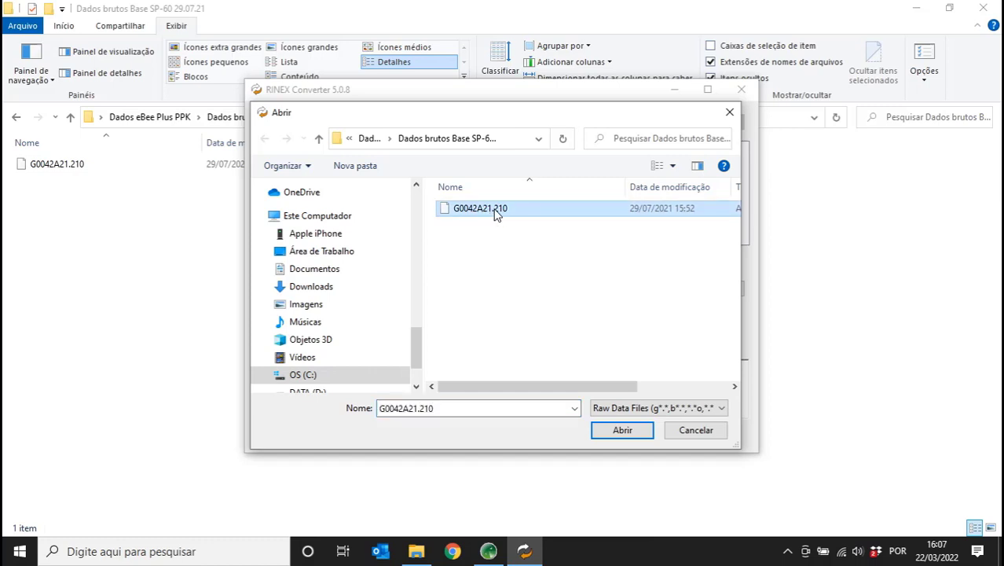
double_click(495, 214)
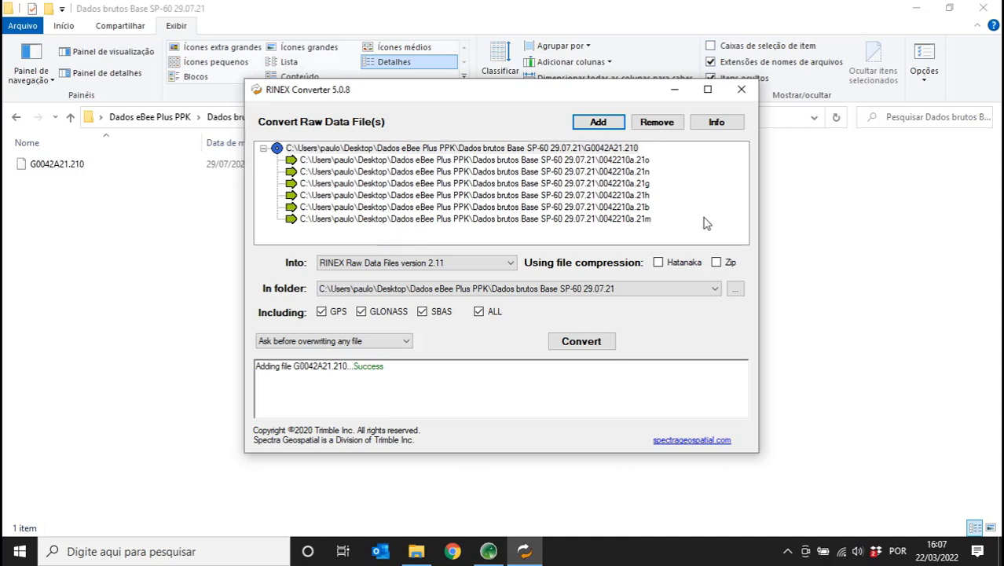
Step: Examine the .21o, .21n and .21g output files listed under the added raw file
click(648, 160)
click(649, 172)
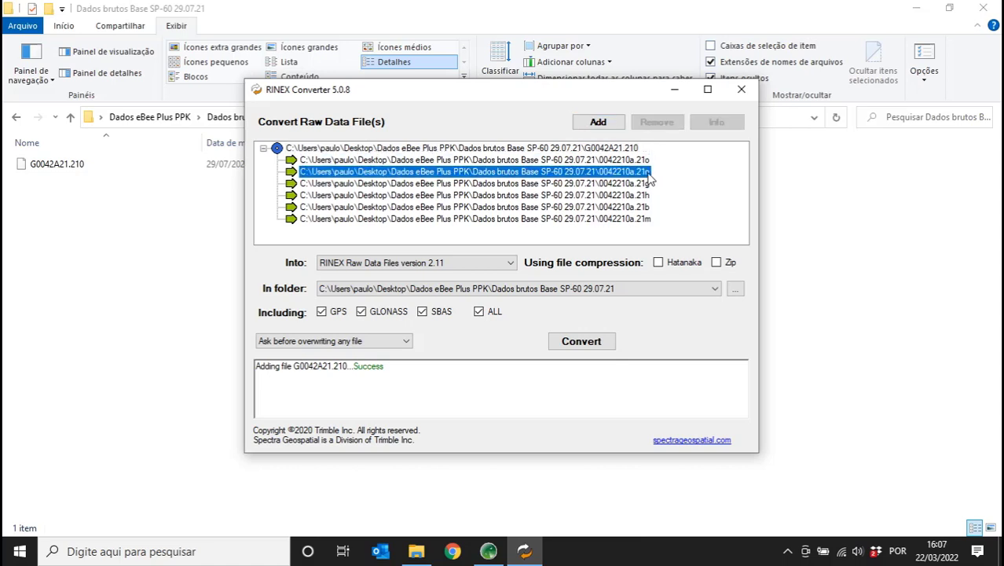
click(649, 183)
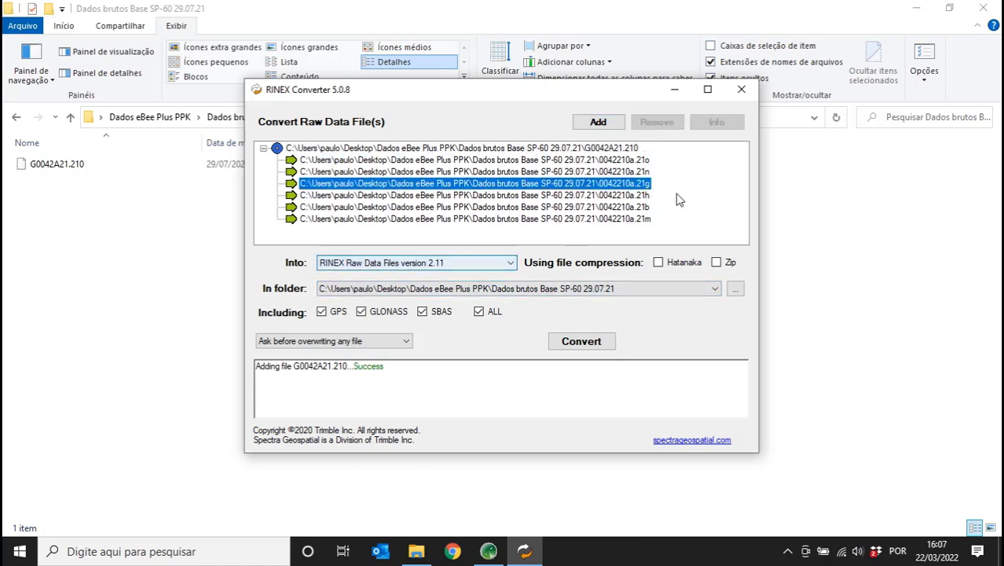
Step: Examine the antenna type and height and the receiver type and version in the raw file's additional information
click(580, 150)
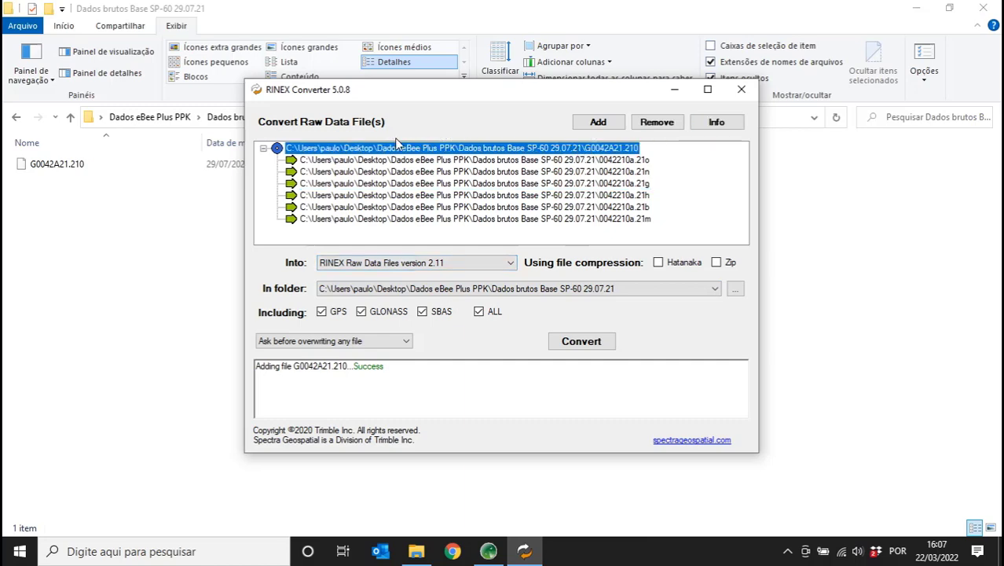
click(712, 126)
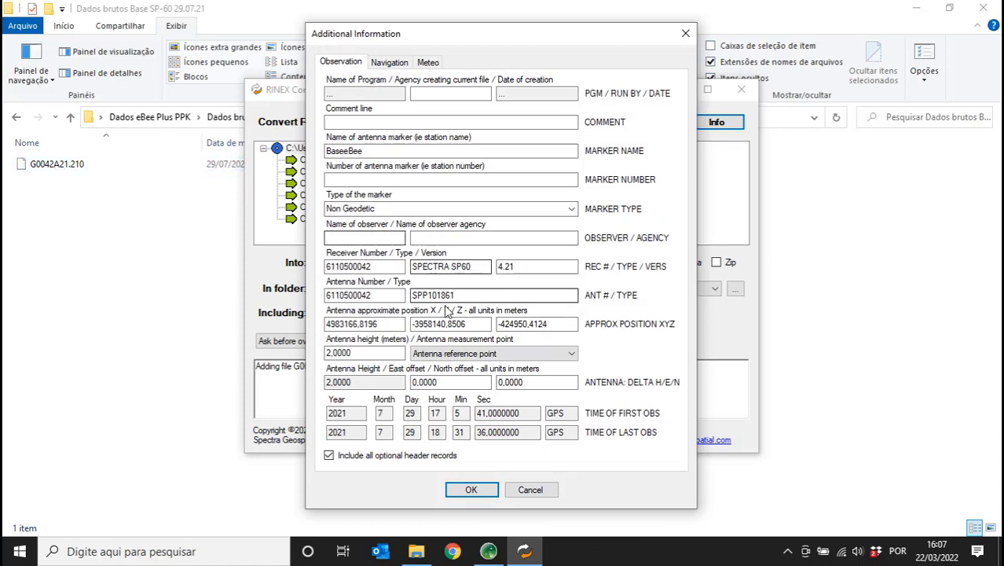
drag(464, 294, 405, 296)
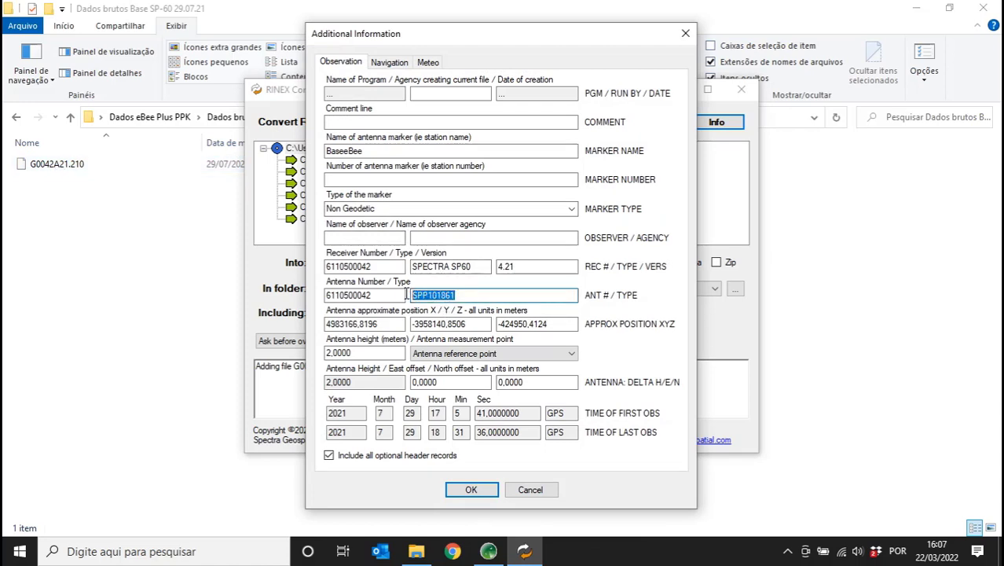
drag(357, 353, 324, 353)
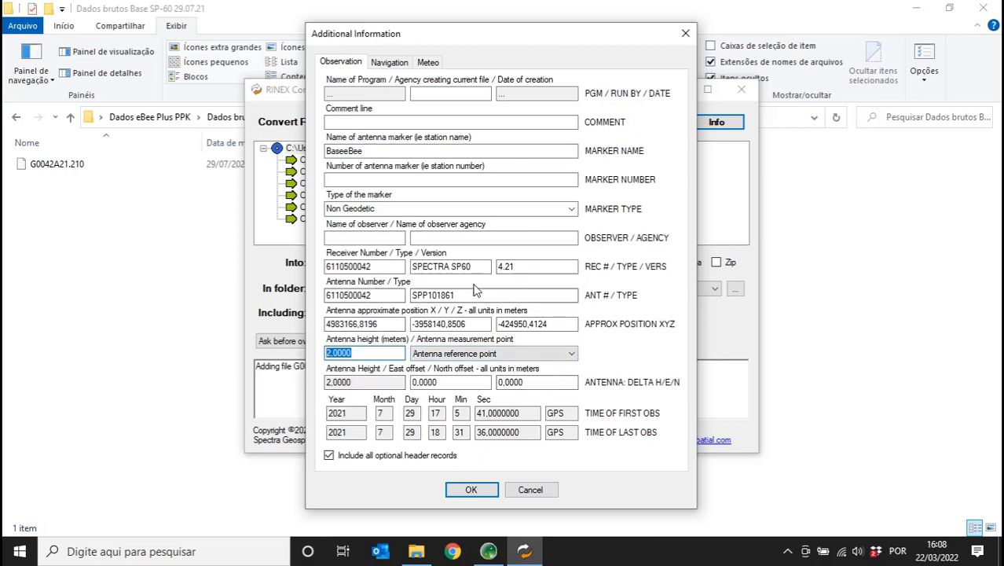
click(473, 270)
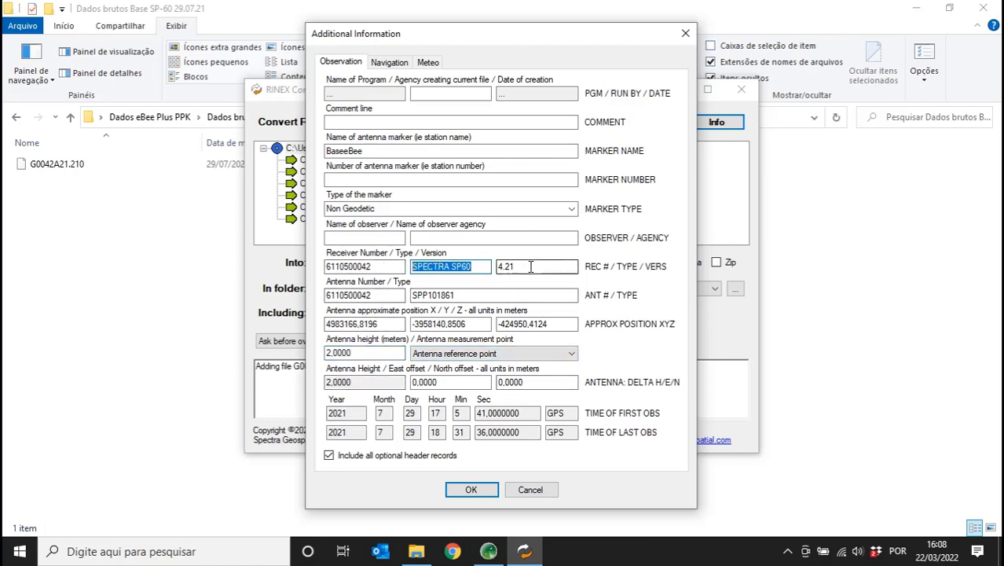
click(531, 267)
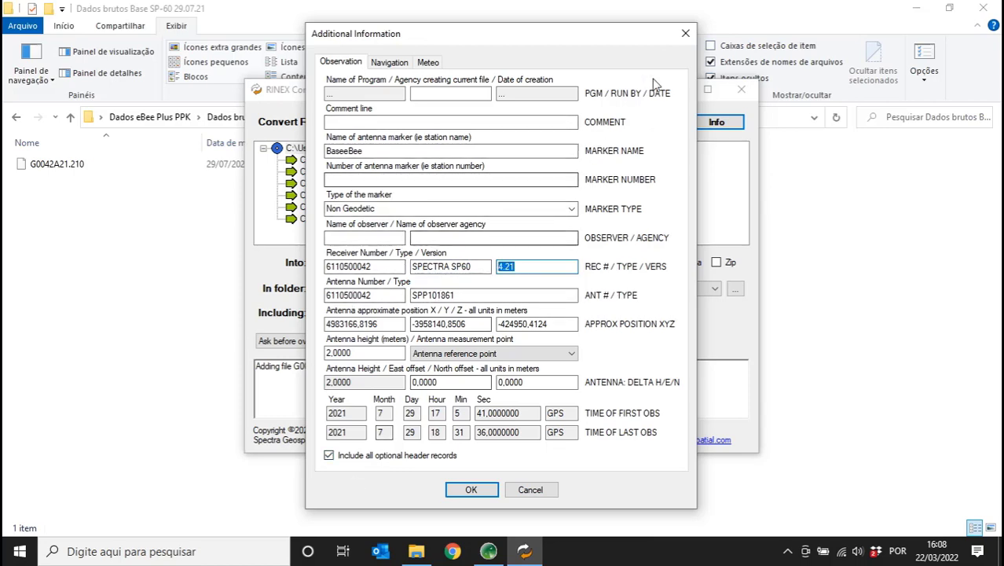
click(682, 41)
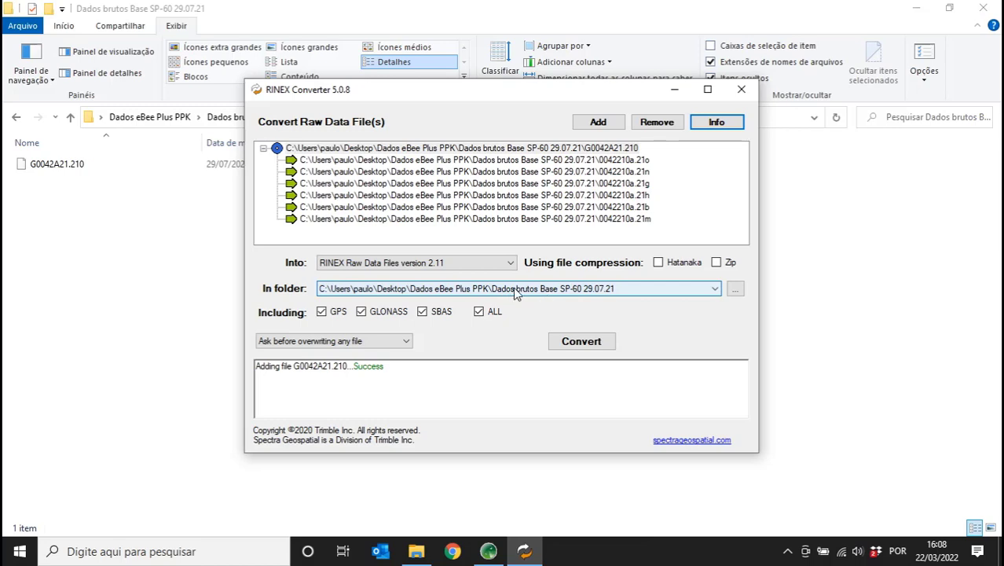
Step: Convert the raw file into RINEX version 2.11 files in the base data folder and close RINEX Converter
drag(440, 96, 442, 139)
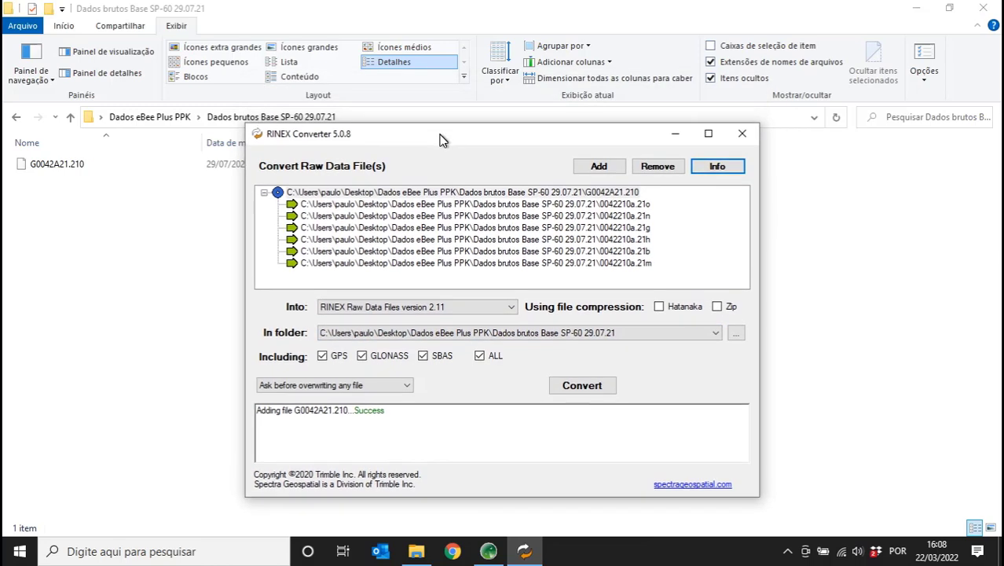
drag(345, 130, 367, 97)
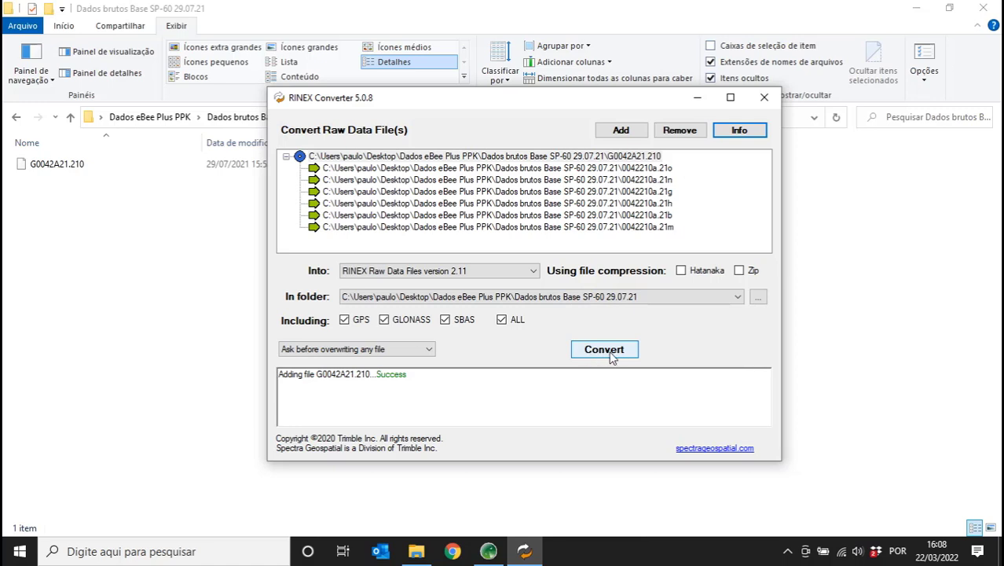
click(605, 357)
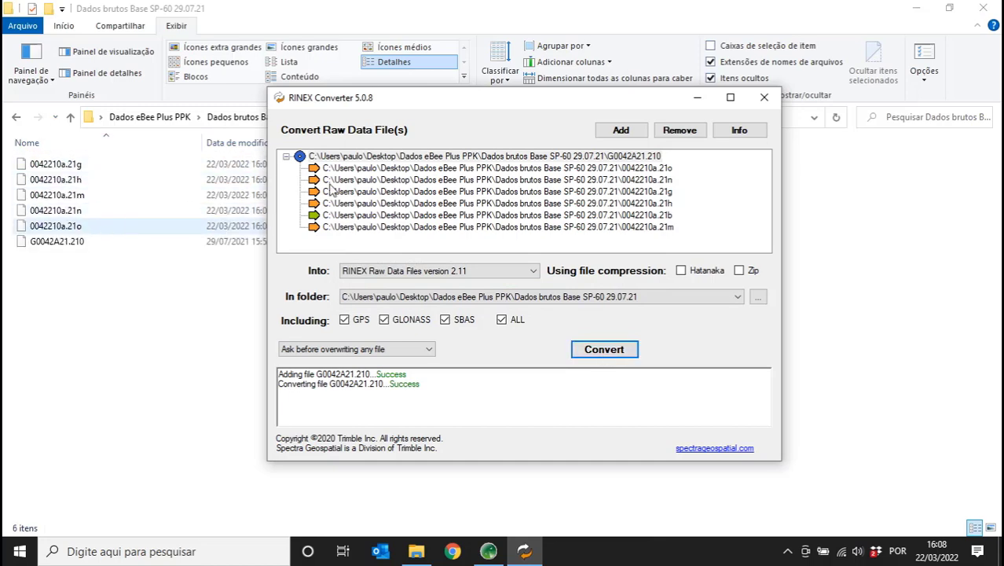
click(770, 105)
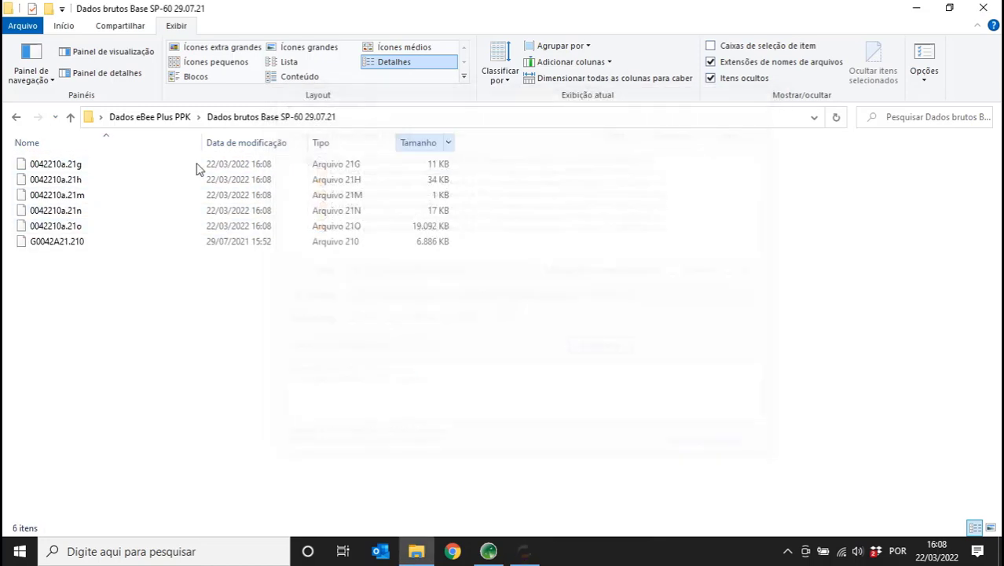
Step: Select the converted 0042210a.21o, 0042210a.21n and 0042210a.21g files together to review them, and clear the selection
click(82, 225)
ctrl+click(79, 210)
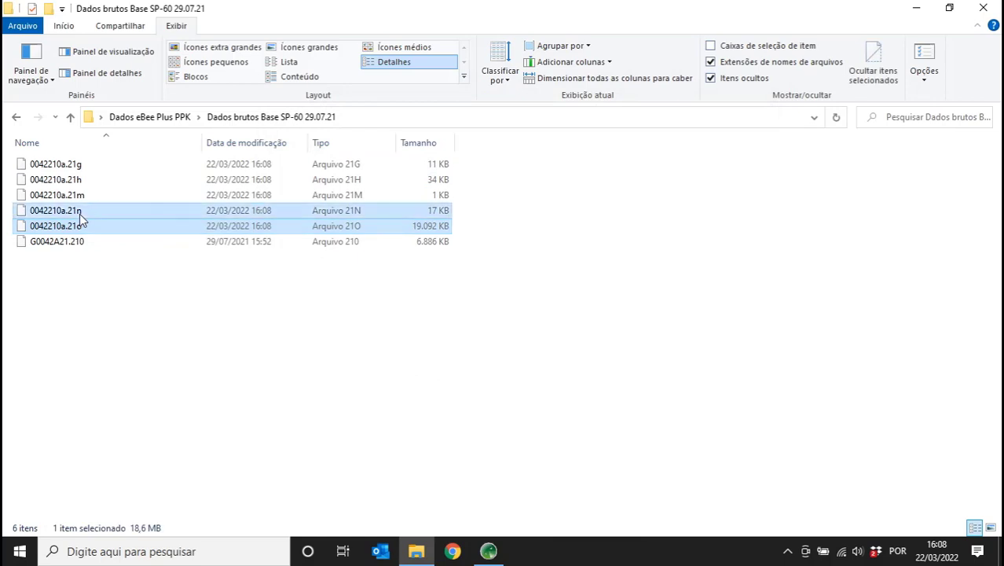
ctrl+click(82, 165)
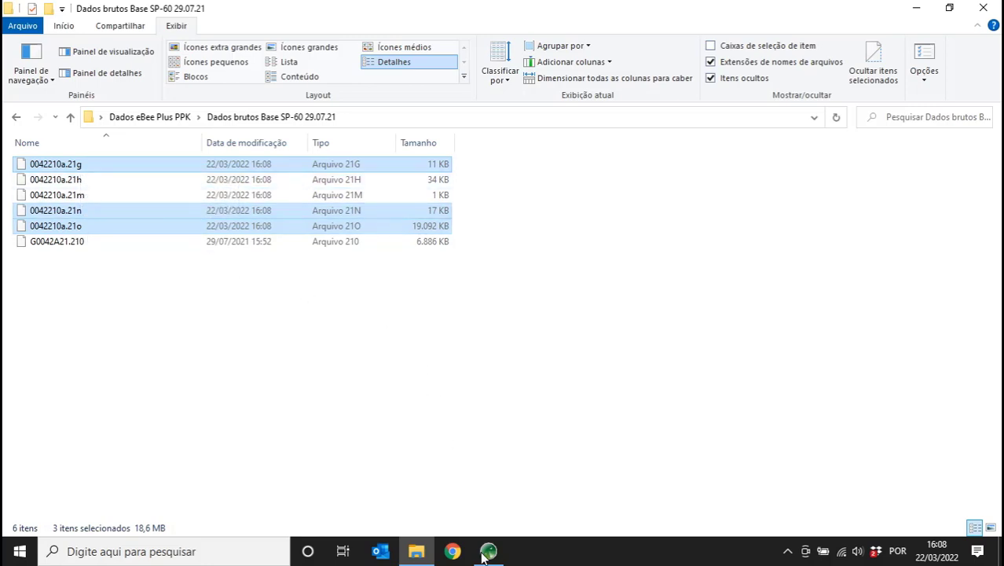
mouse_move(485, 557)
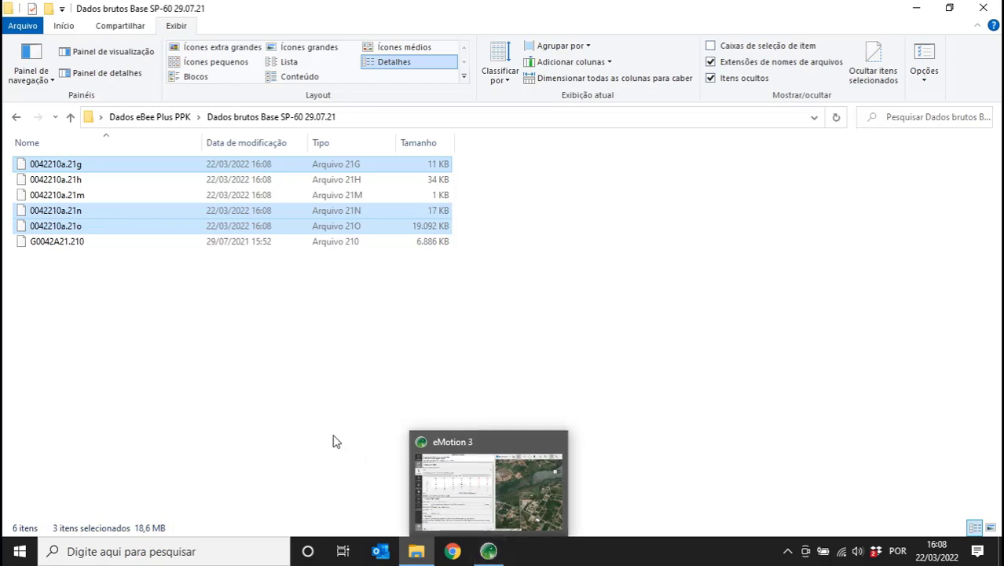
click(482, 411)
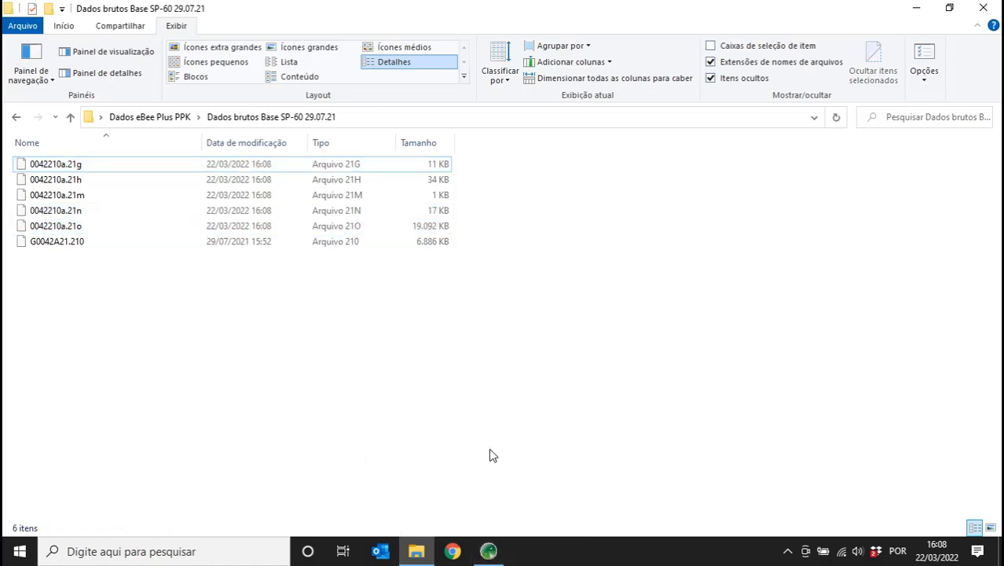
Step: Switch to eMotion 3 and answer No to having used this computer to fly
click(488, 550)
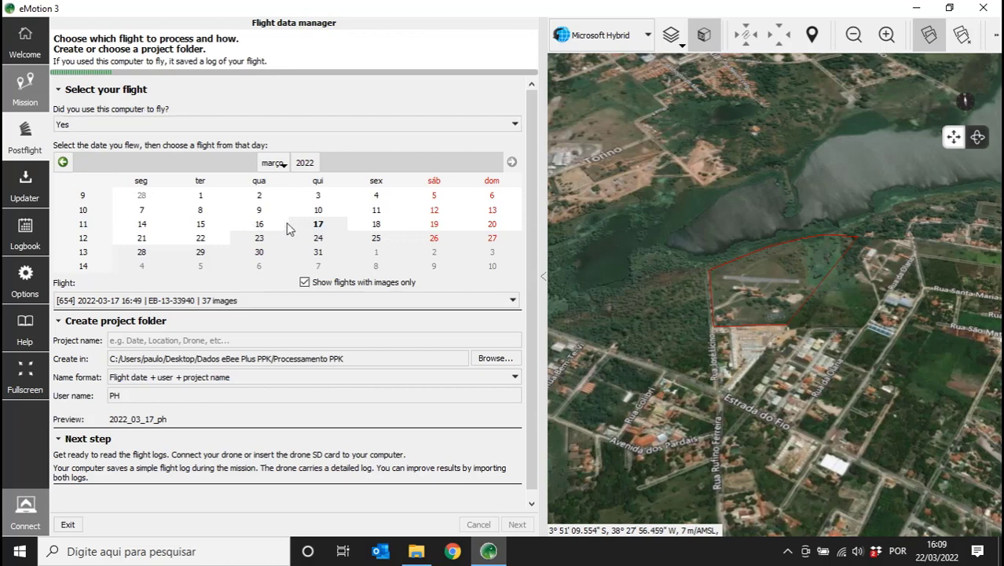
click(150, 123)
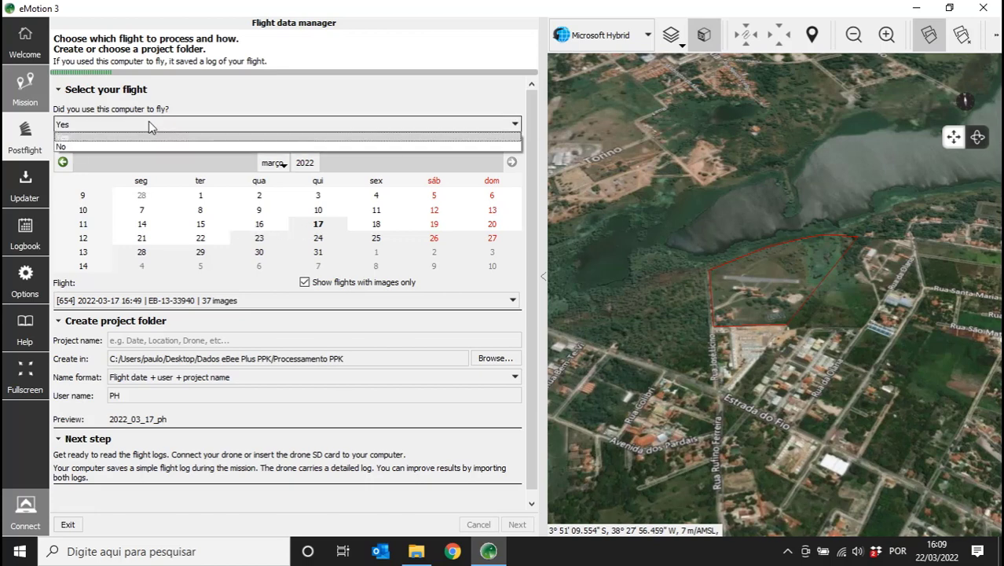
click(129, 145)
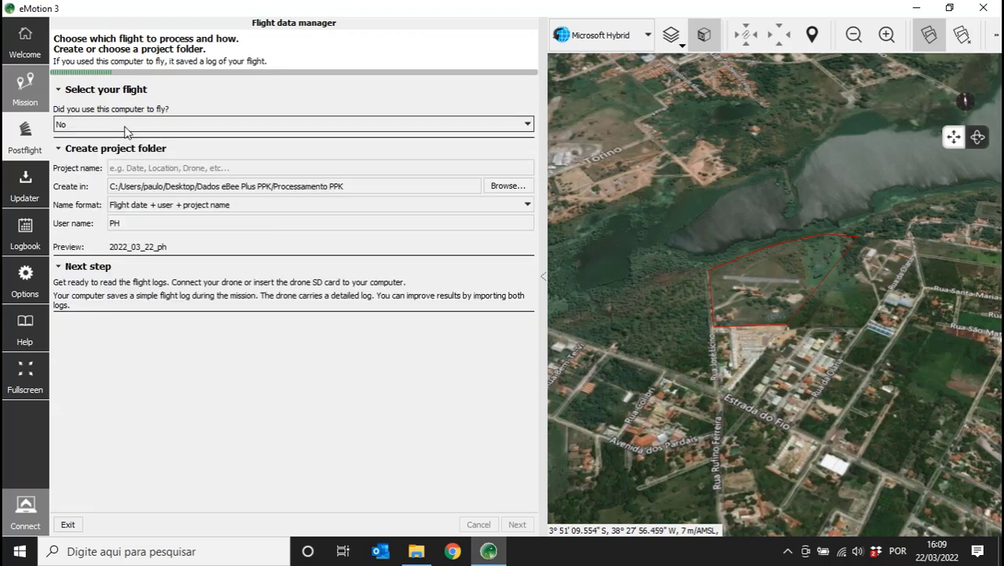
Step: Try the Yes answer with 16 and 22 March 2022 as flight dates, checking the folder name preview, and revert to No
click(125, 128)
click(128, 145)
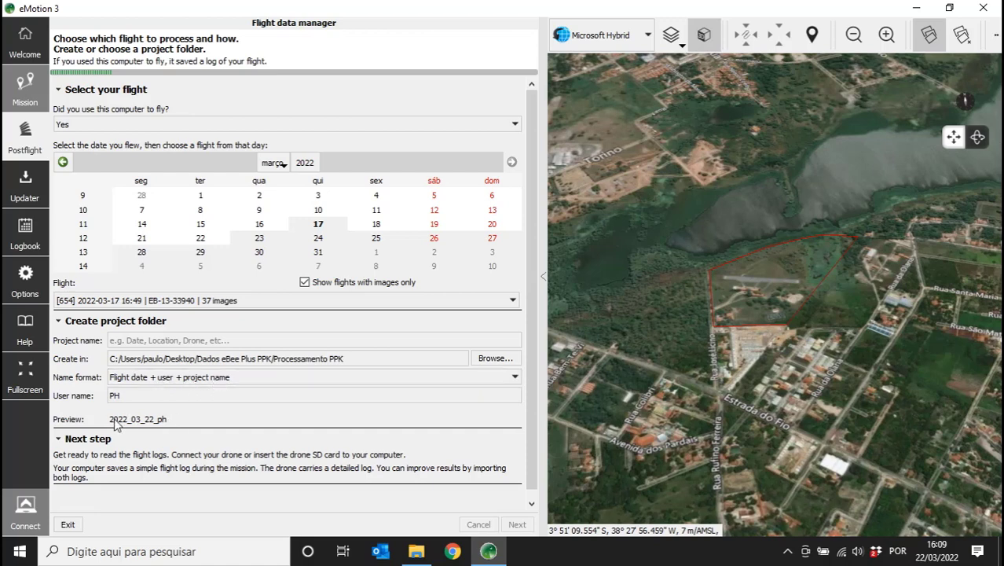
click(263, 225)
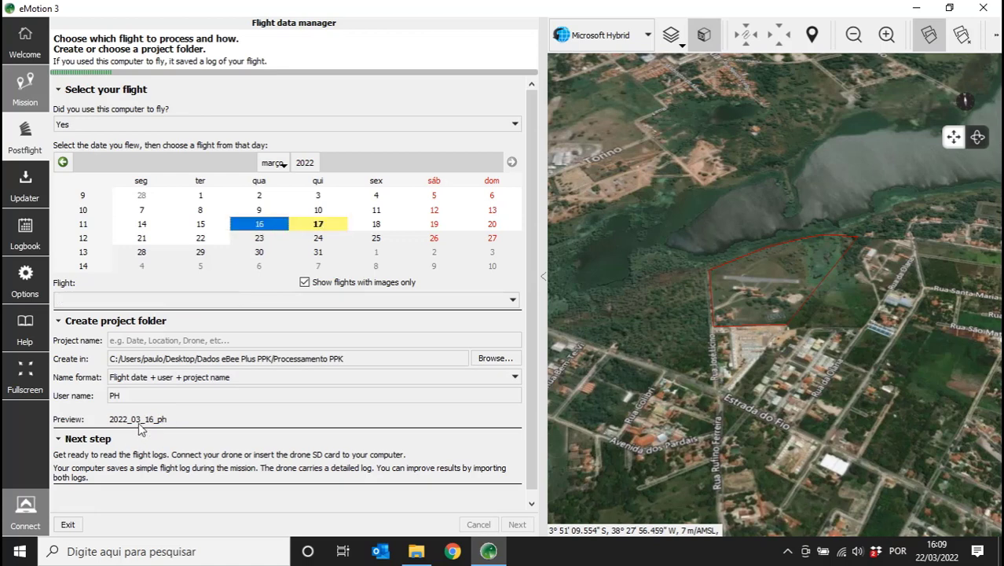
click(201, 239)
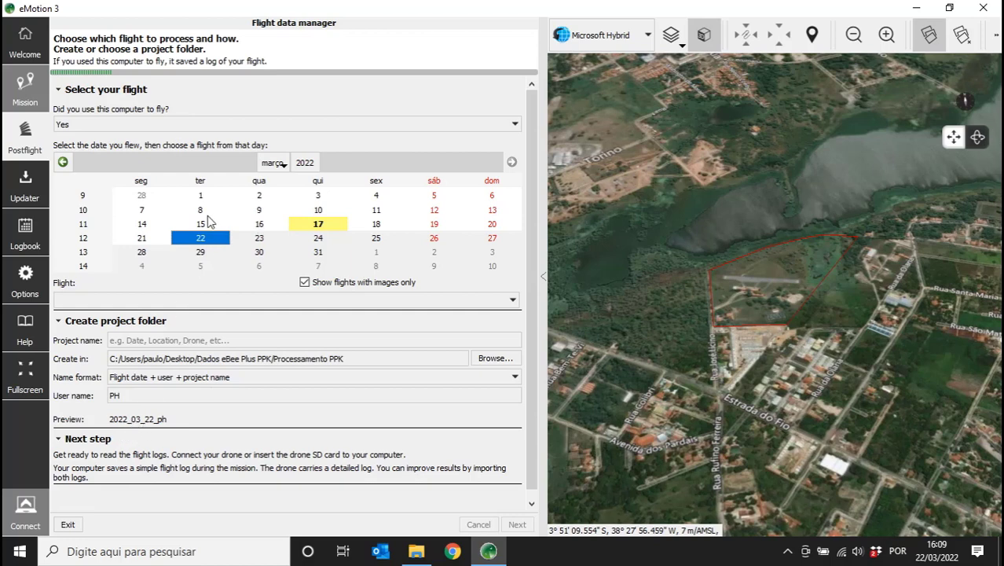
click(102, 124)
click(101, 147)
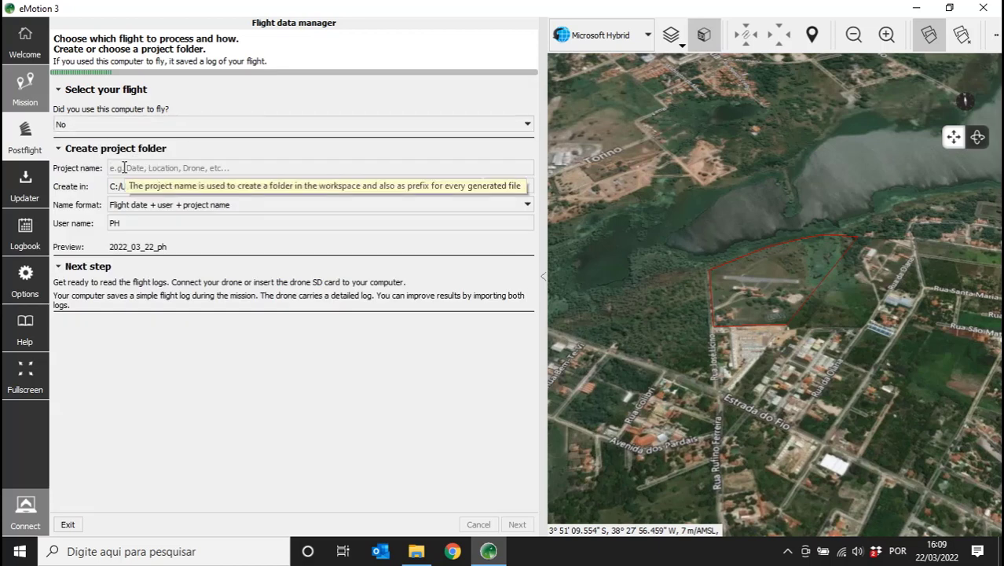
Step: Name the project "PPK Video Aula" and check its destination folder and folder name preview
text(PP)
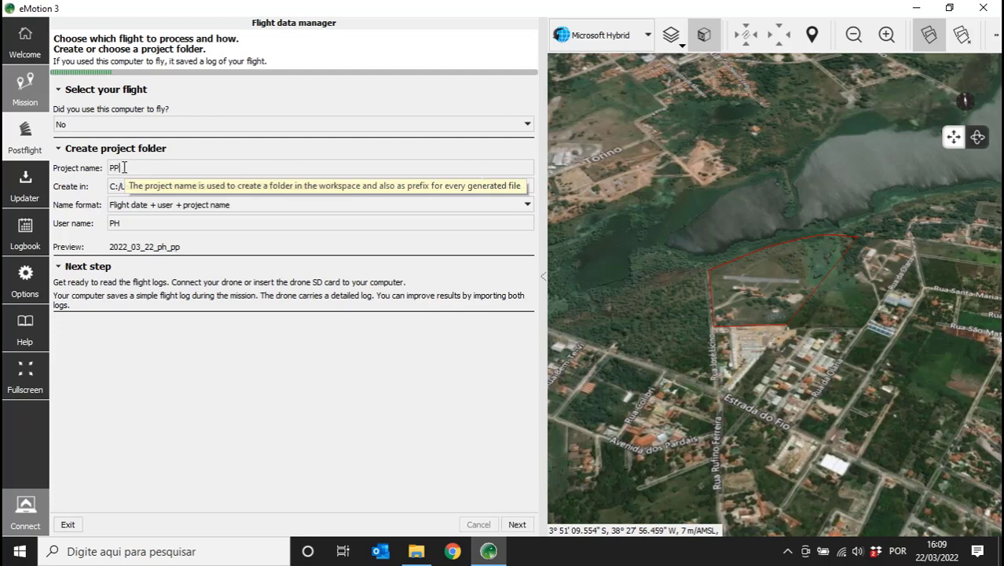
text(K Video Aula)
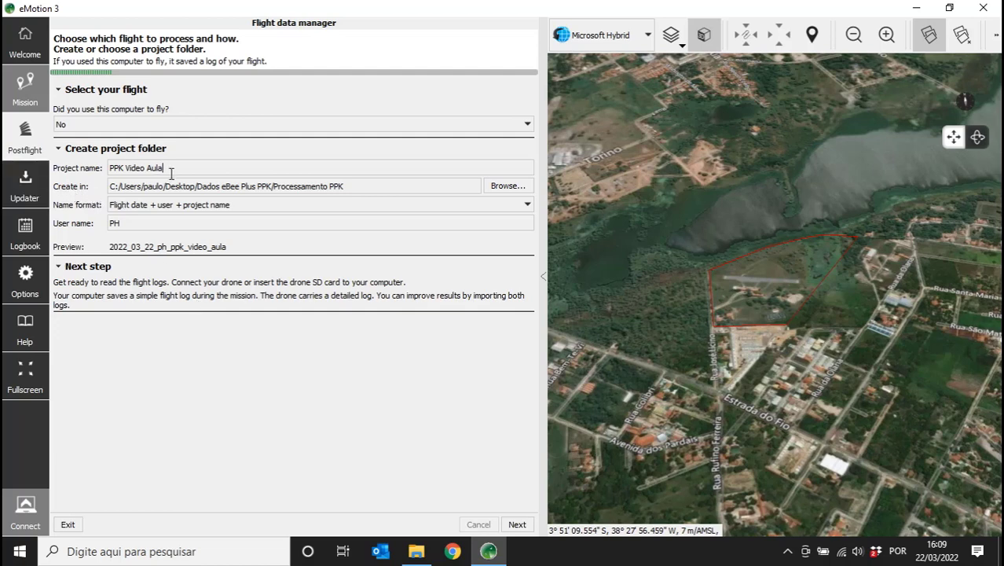
drag(275, 191, 352, 191)
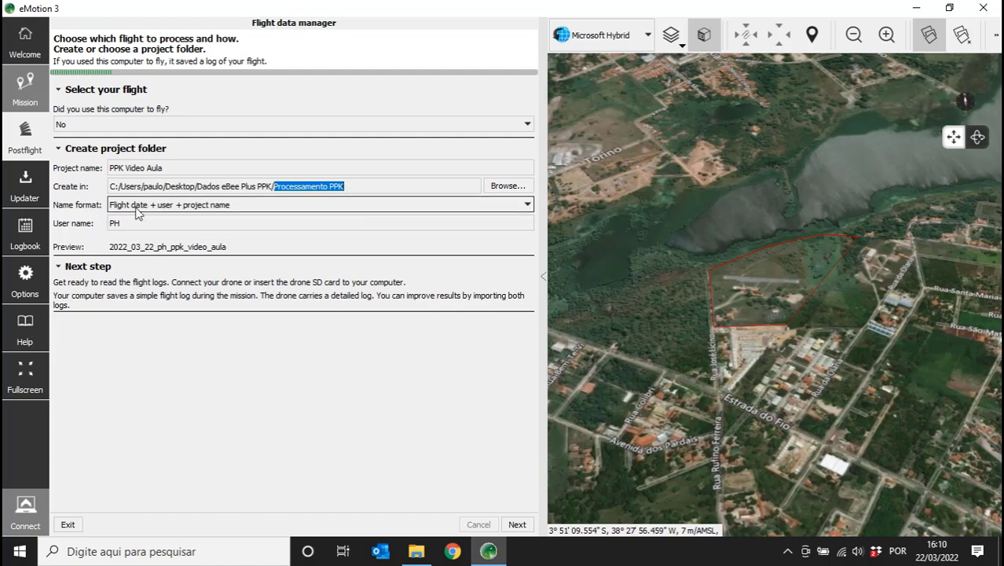
triple_click(158, 169)
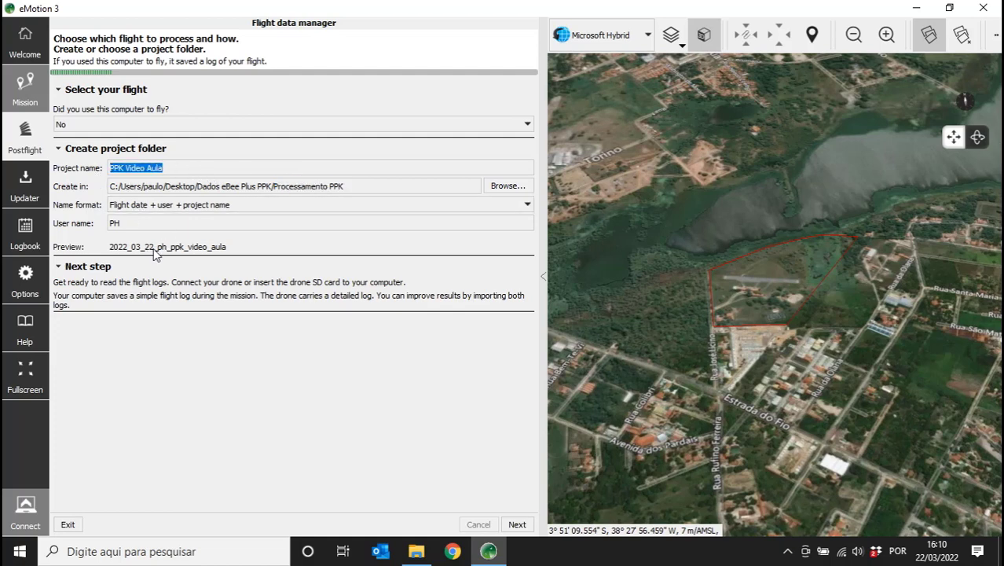
Step: Check the user name and continue to locating the flight logs
triple_click(132, 223)
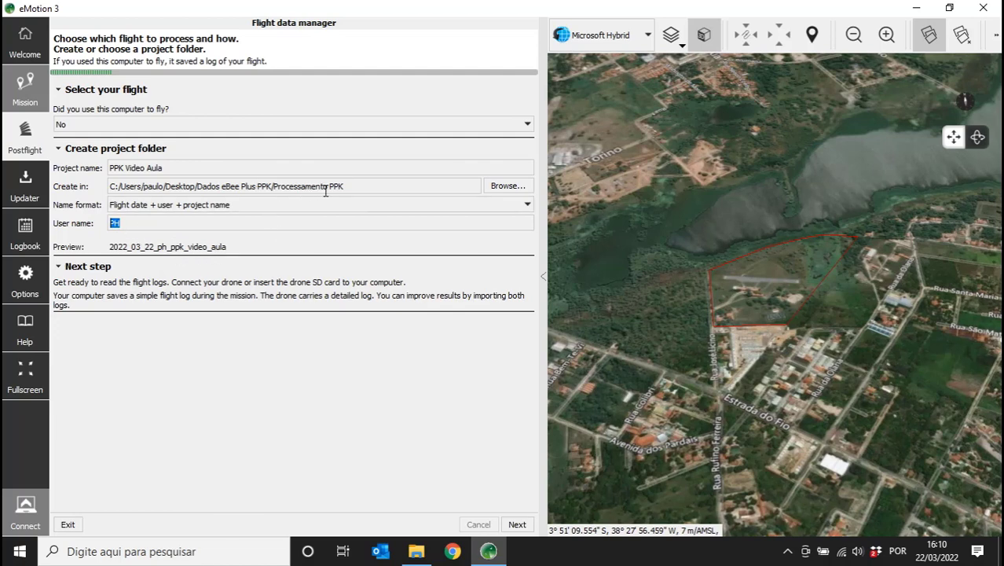
click(517, 524)
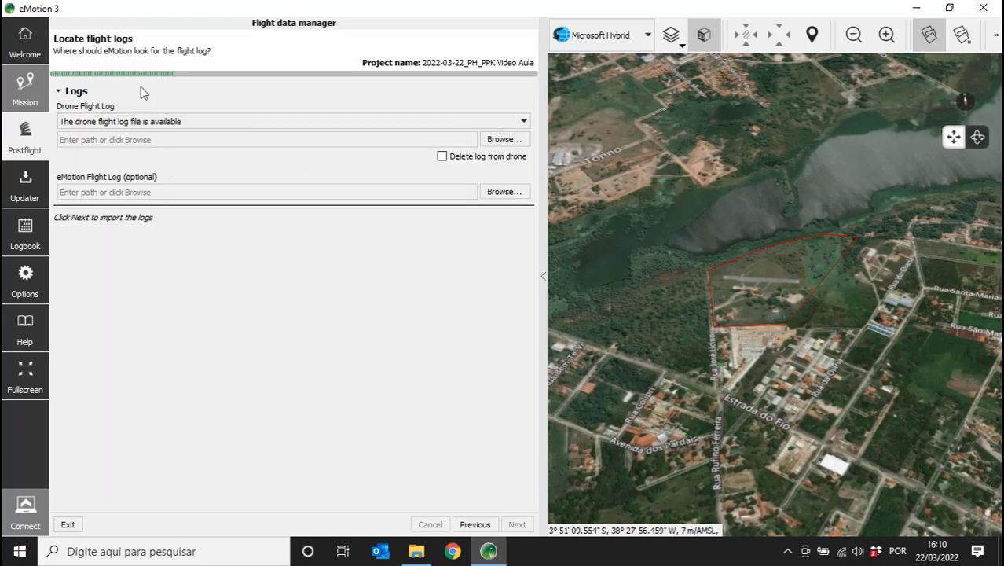
Step: Try marking the drone flight log file as not available and revert it to available
click(108, 122)
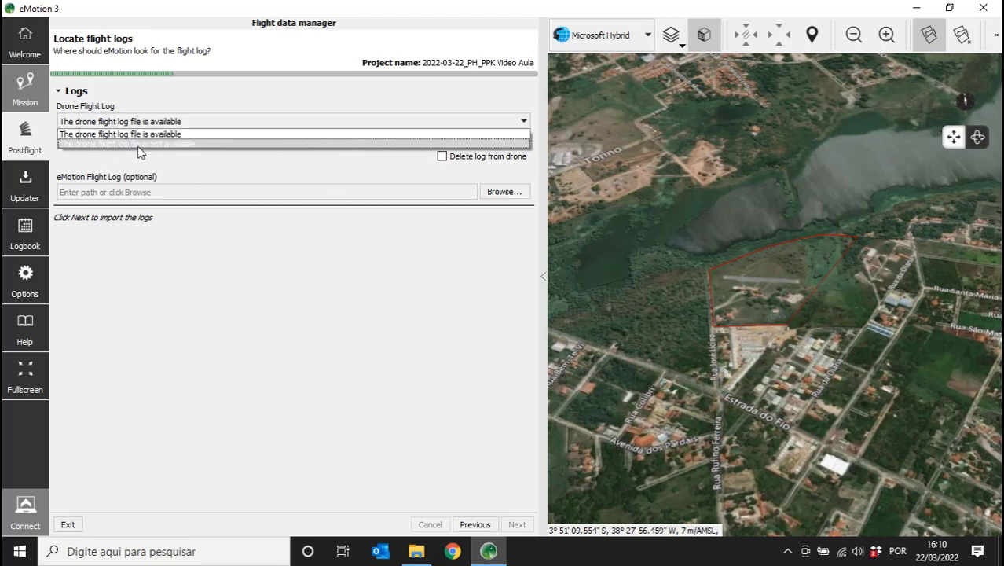
click(139, 146)
click(164, 124)
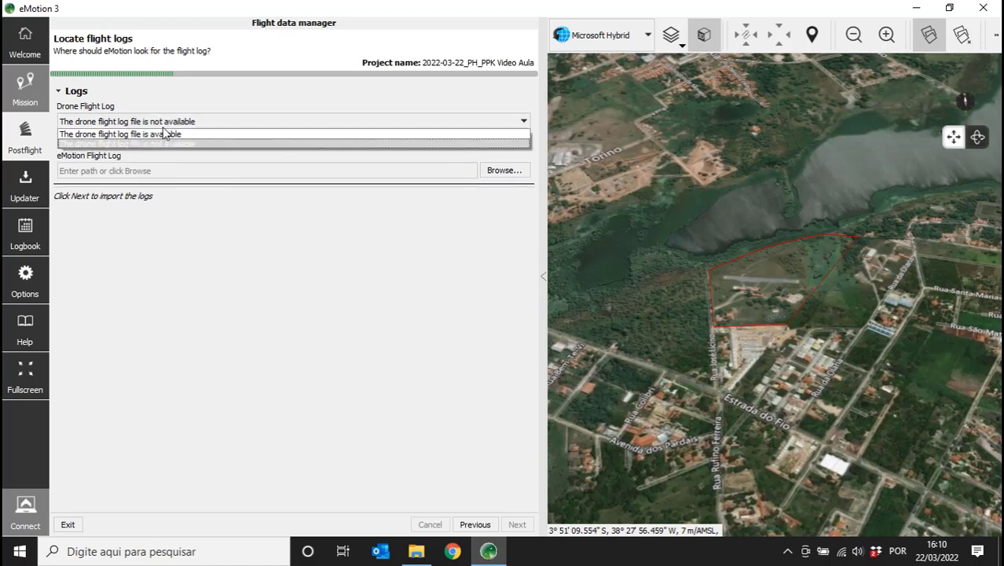
click(163, 134)
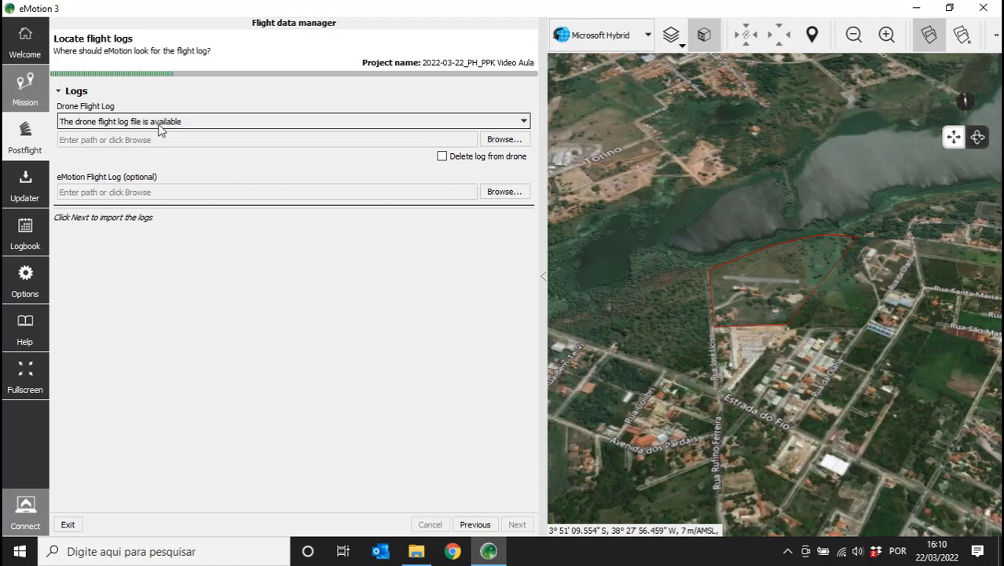
Step: Load EP-11-31946_0010.bb3 from the Log de voo eBee Plus 29.07.21 folder as the drone flight log and import it
click(504, 139)
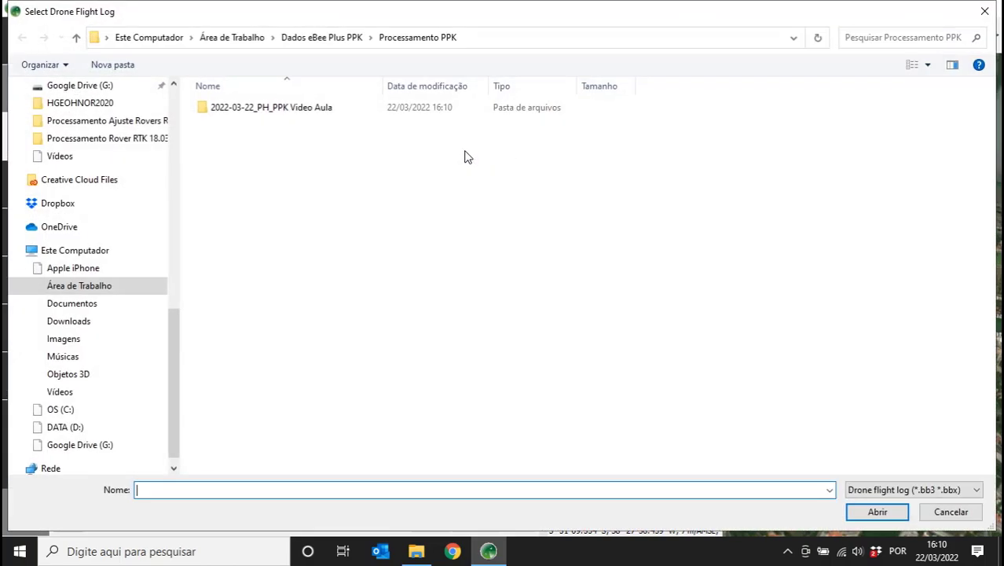
click(319, 39)
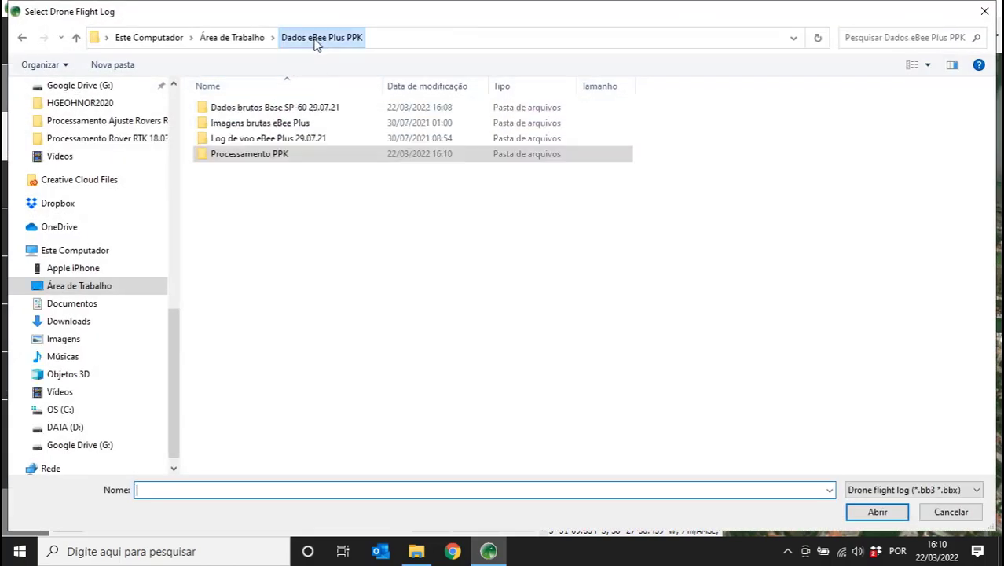
double_click(283, 141)
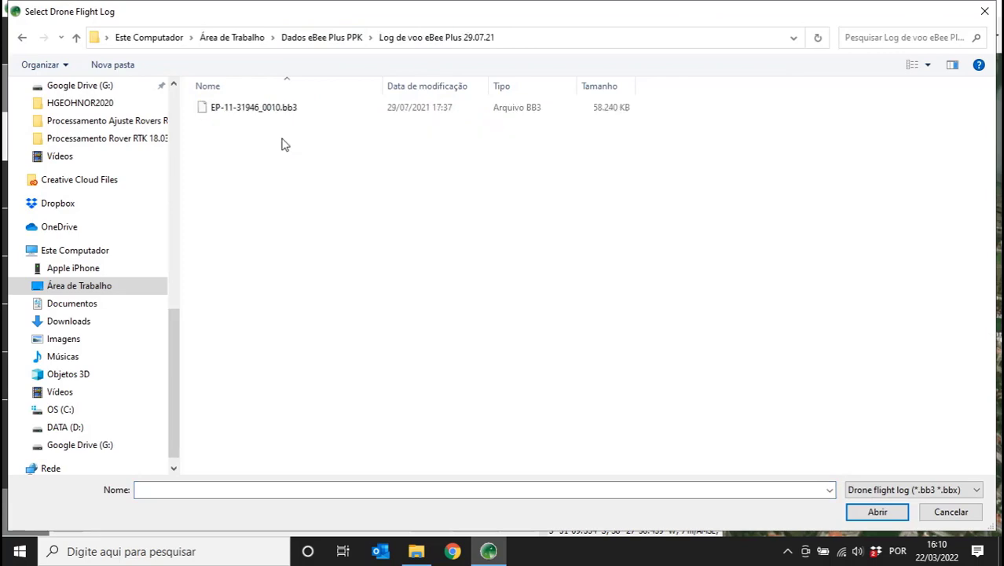
click(258, 110)
click(869, 513)
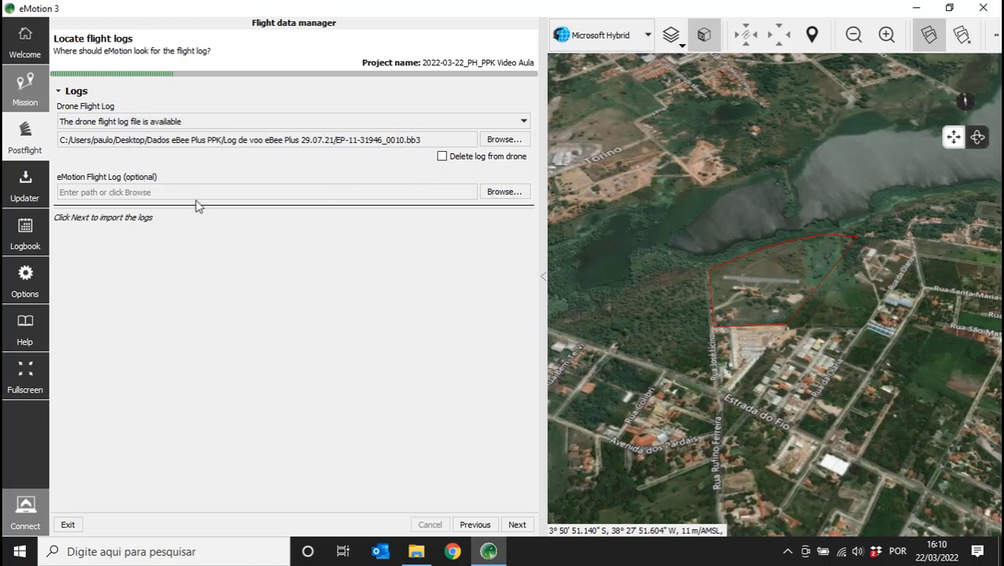
click(517, 524)
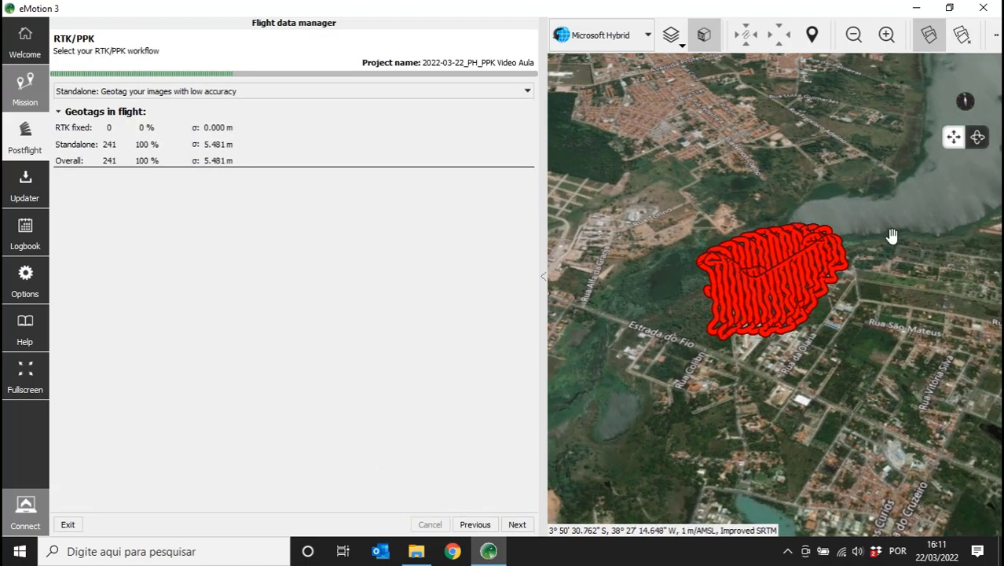
Step: Examine the imported flight path on the map from several angles and zoom levels
drag(744, 312, 829, 306)
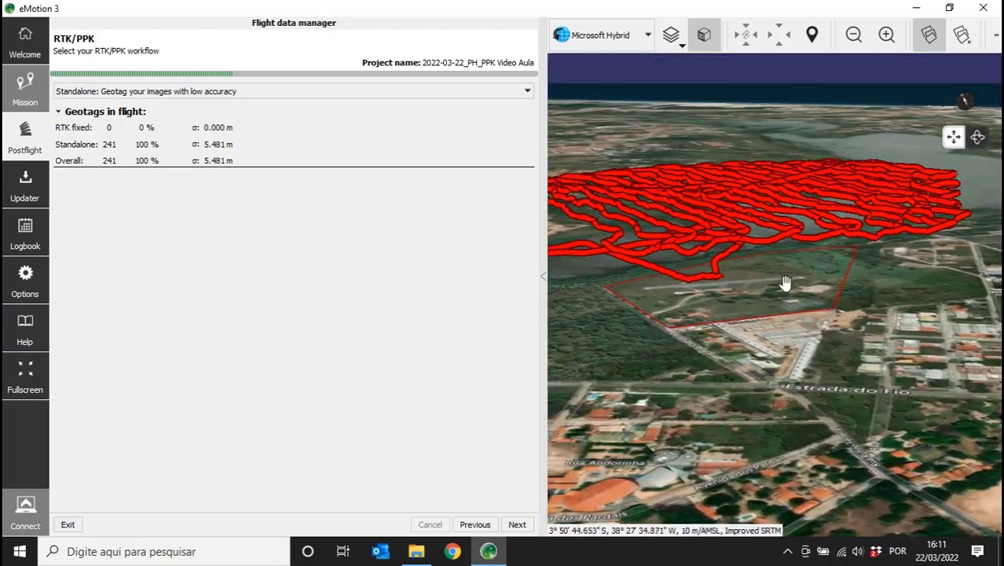
drag(696, 248, 733, 190)
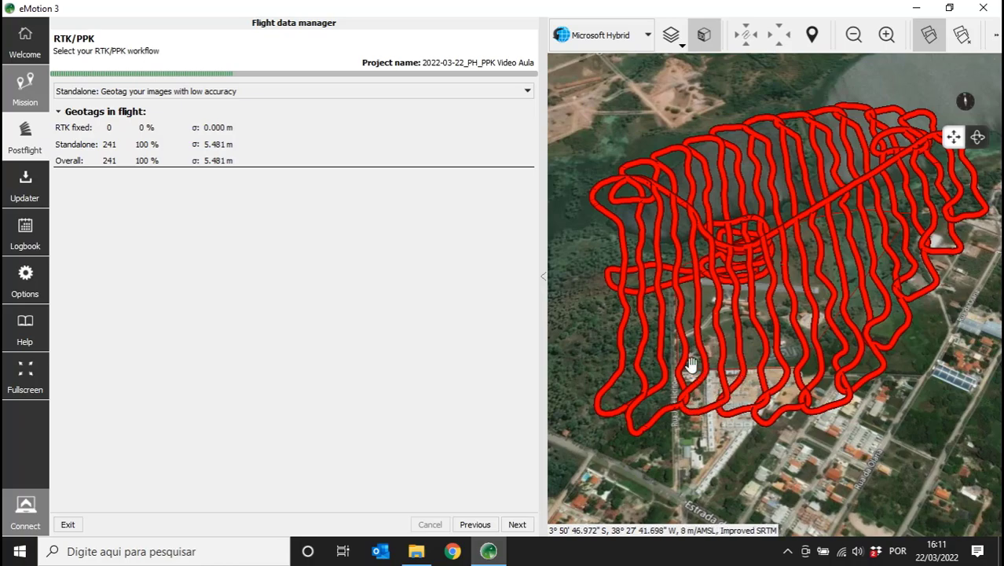
scroll(761, 313, down, 3)
drag(761, 313, 764, 403)
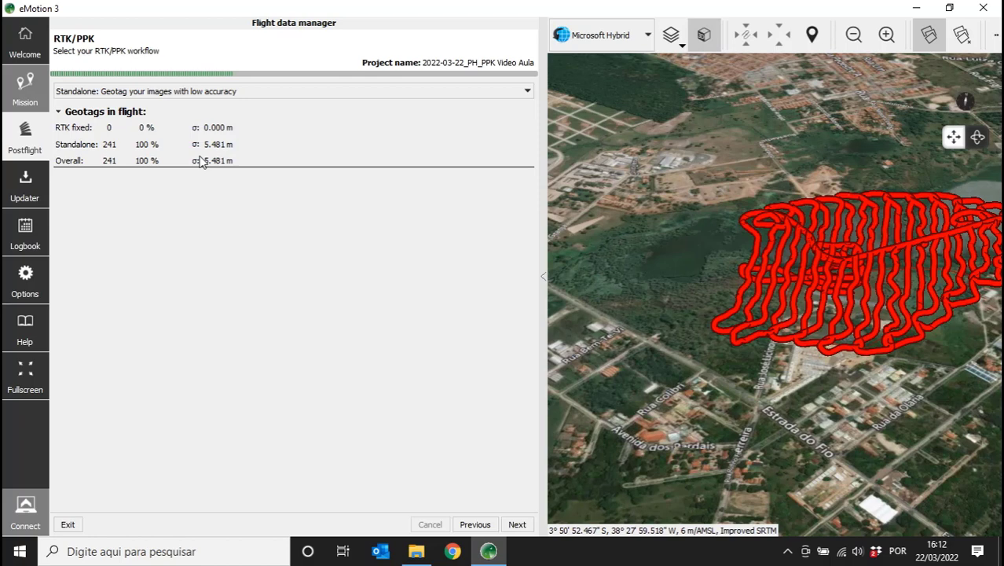
Step: Choose the PPK workflow that processes the drone's raw GNSS data and check the coordinate format in the local preferences
click(192, 95)
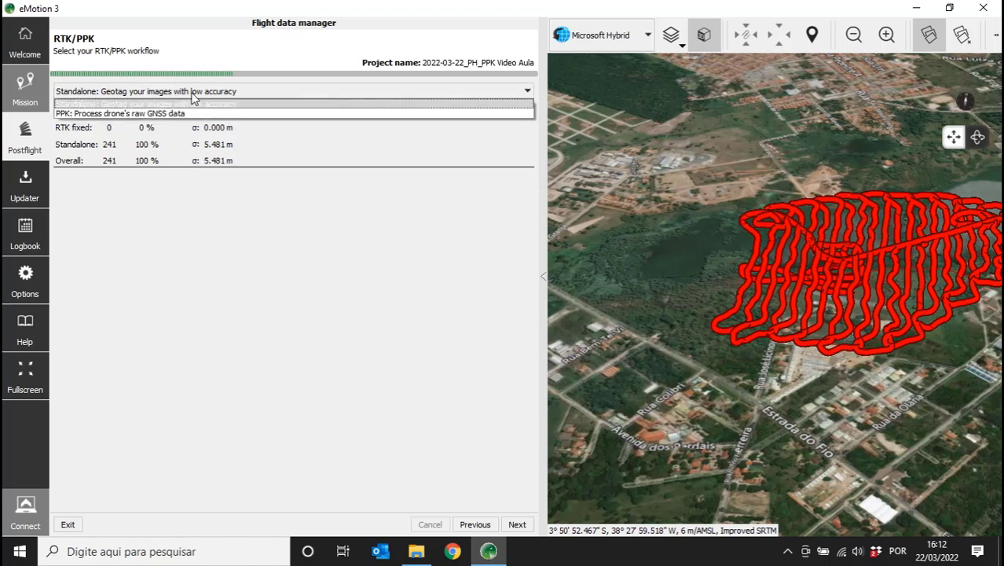
click(69, 115)
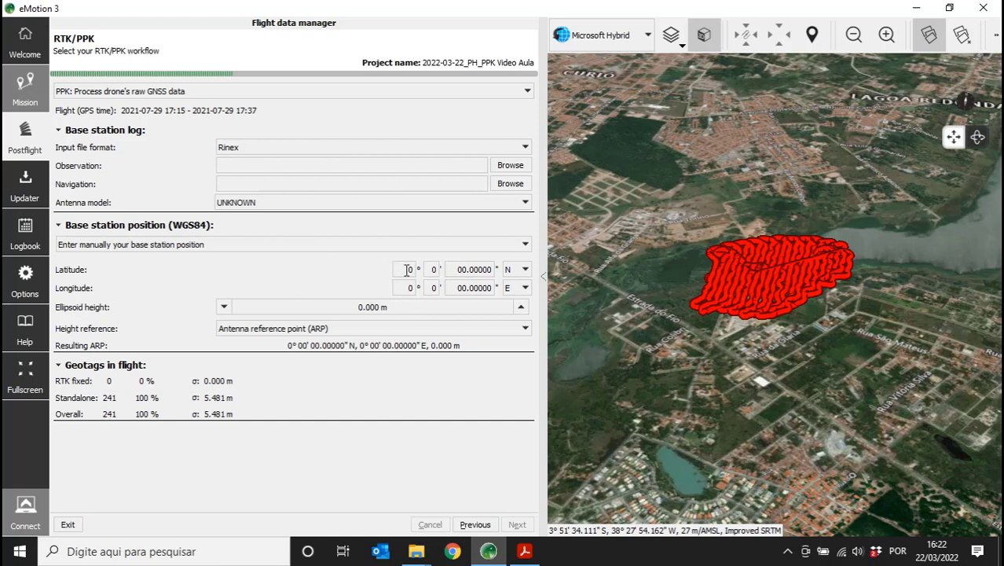
click(38, 282)
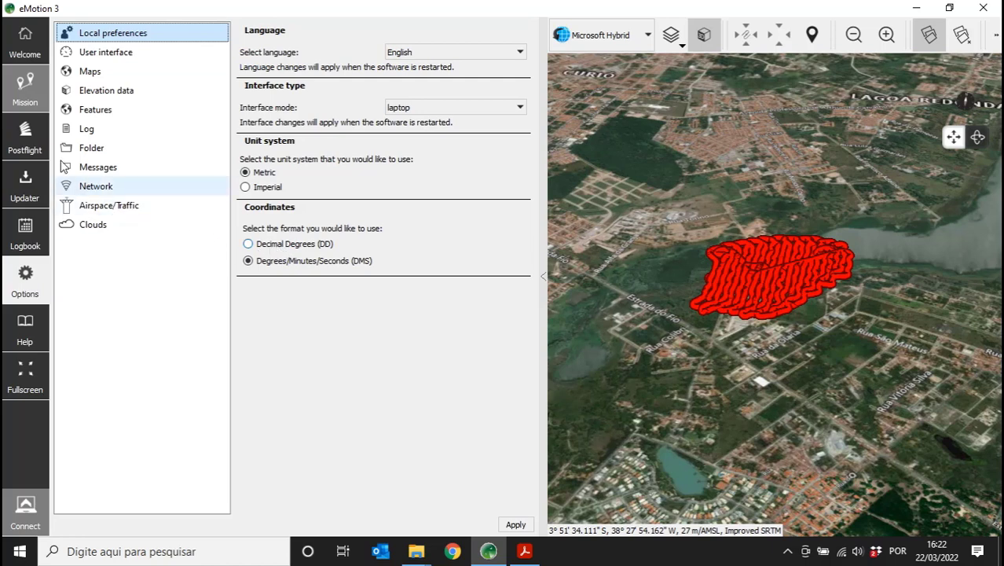
click(38, 148)
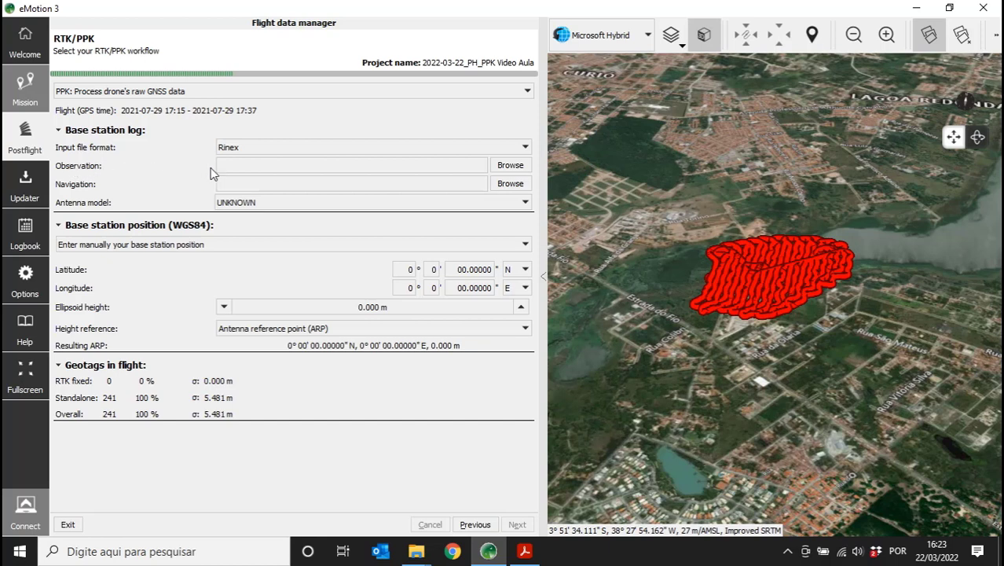
Step: Load 0042210a.21o from the Dados brutos Base SP-60 29.07.21 folder as base observation file and check the matching navigation files
click(511, 166)
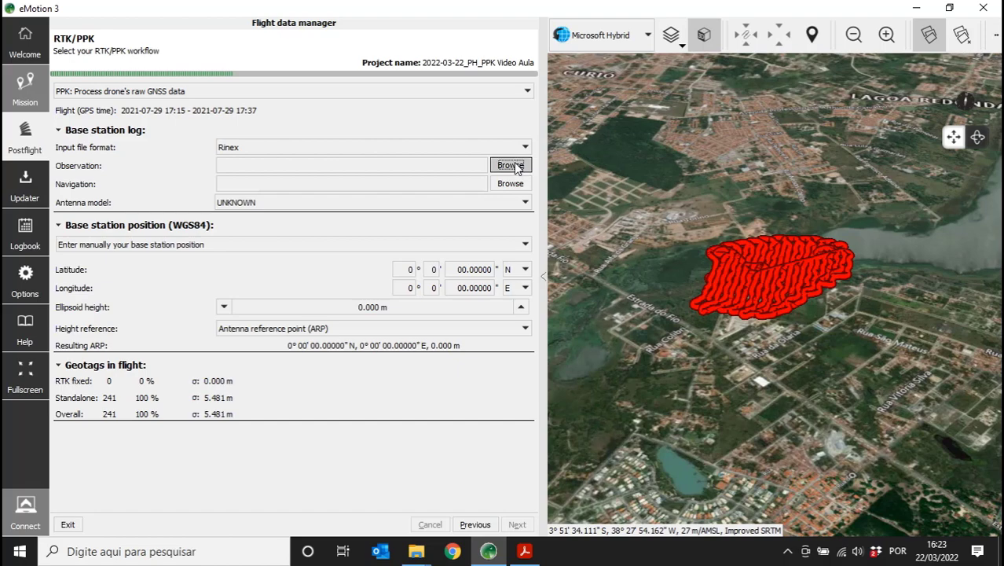
click(322, 39)
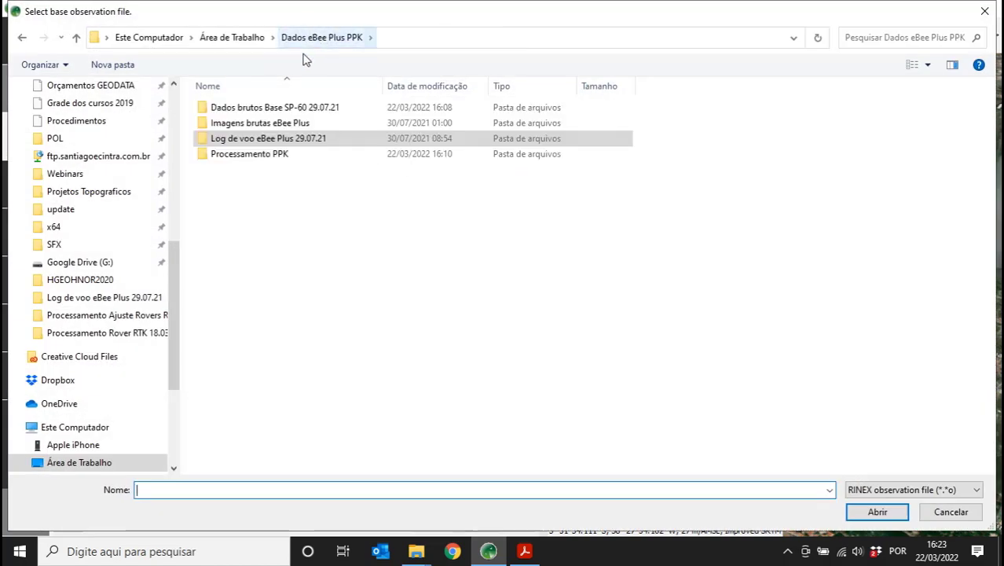
double_click(249, 107)
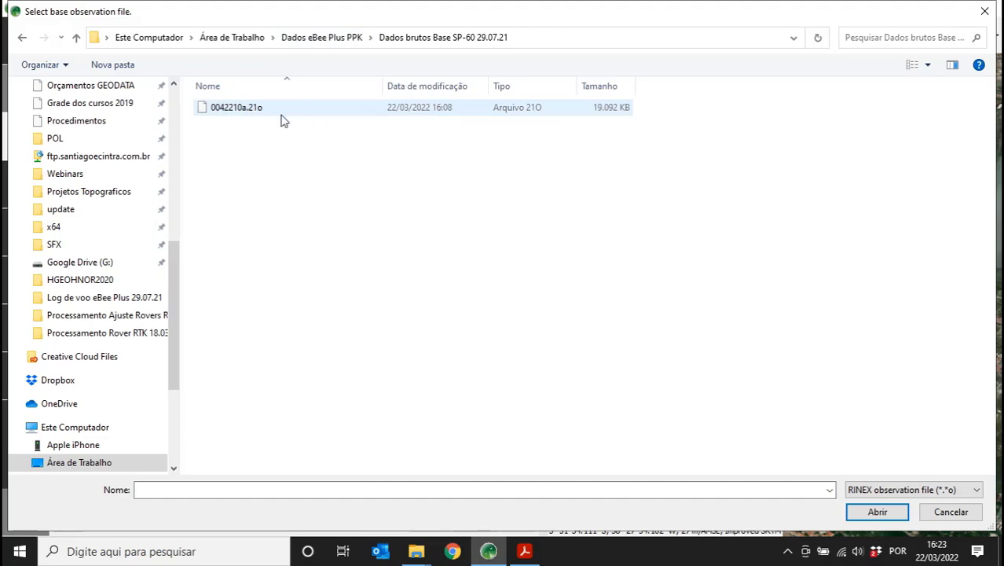
click(258, 108)
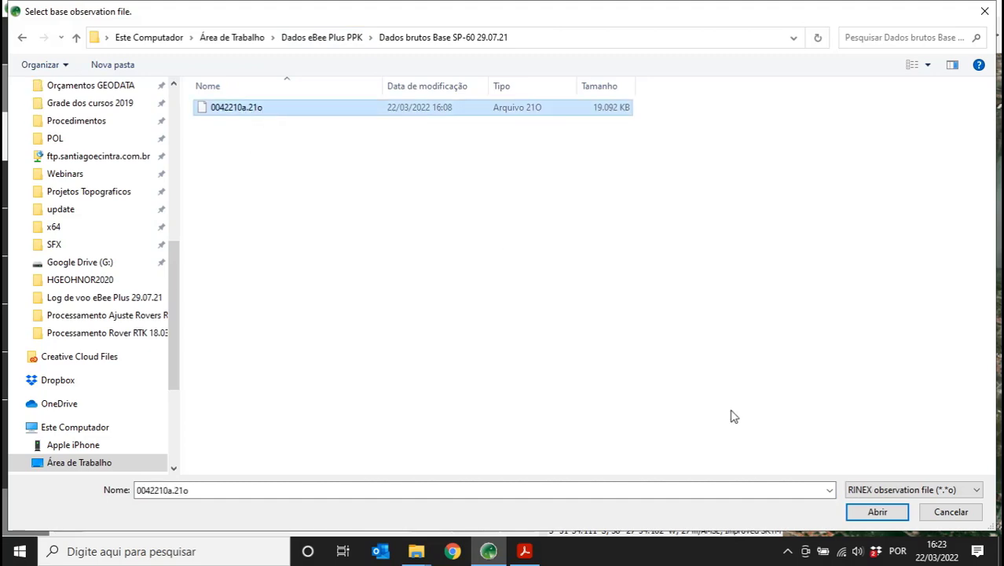
click(853, 509)
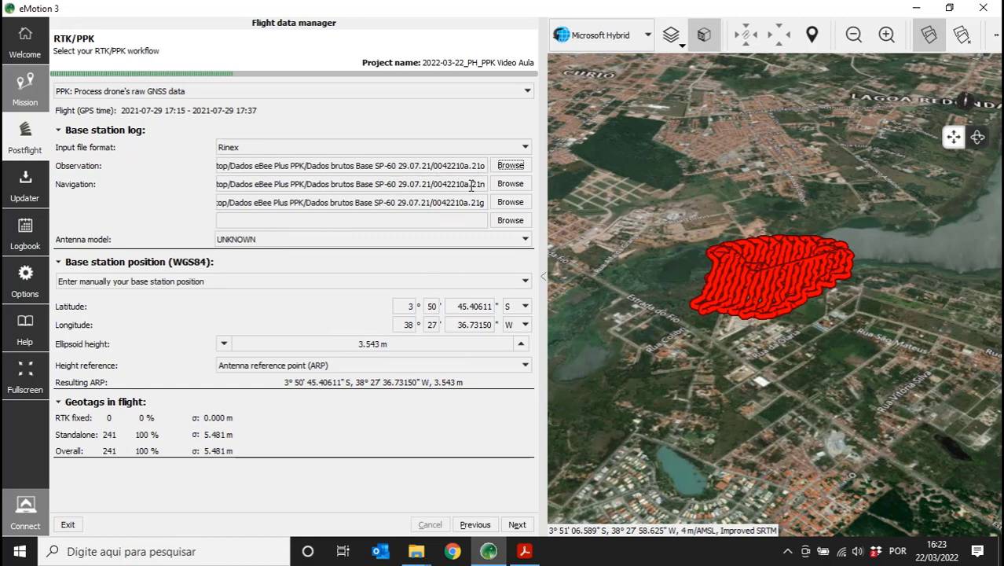
drag(474, 185, 488, 206)
Step: Set the base station antenna model to SPP101861 NONE
click(131, 246)
click(246, 244)
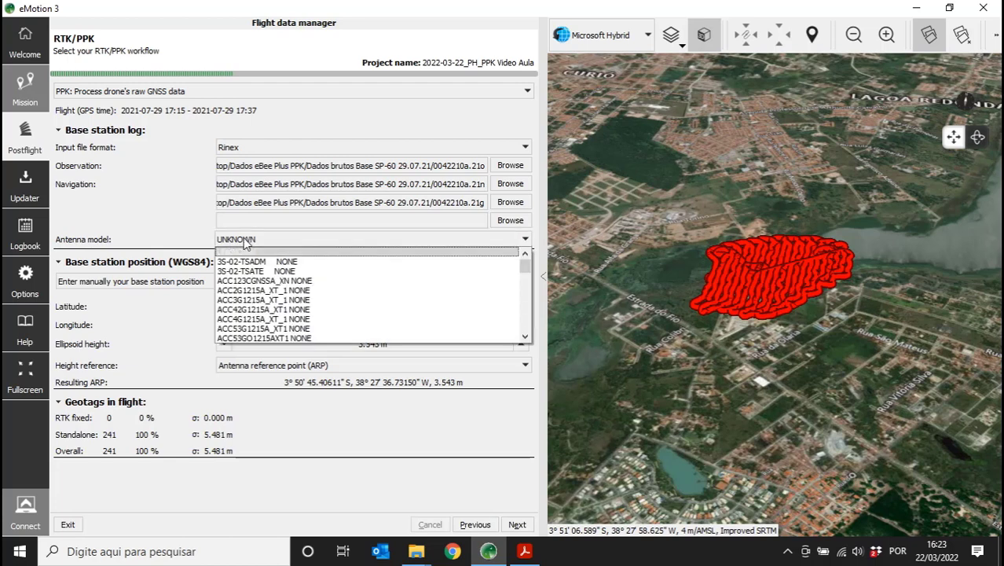
scroll(246, 245, up, 3)
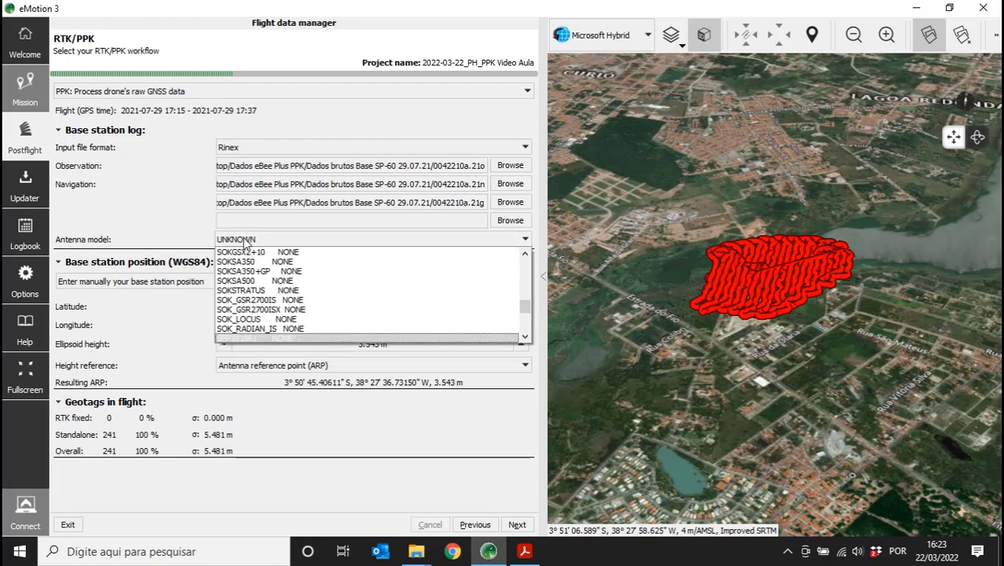
click(243, 331)
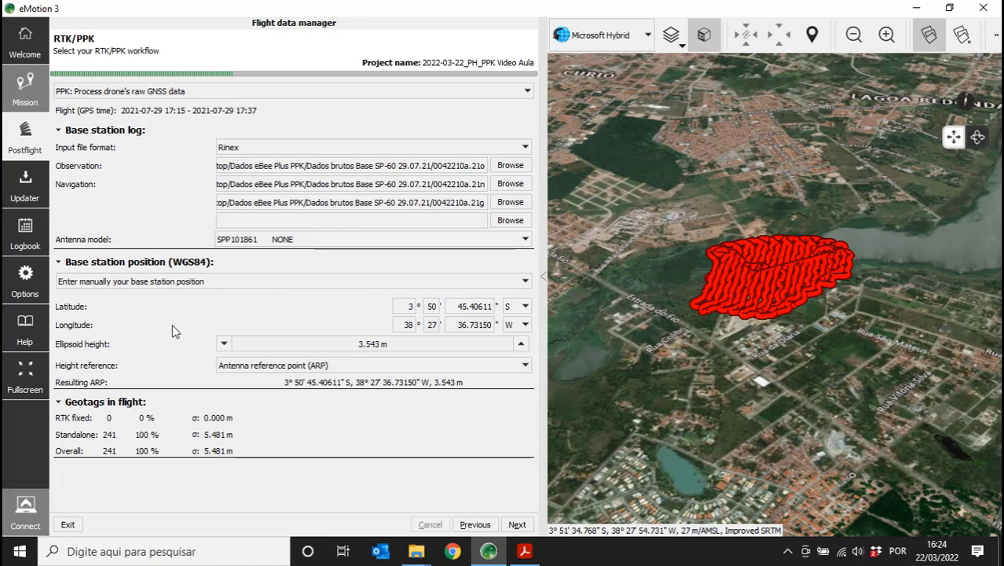
Step: Switch to the 0042210a.21o.pdf report in Adobe Acrobat Reader and review the SIRGAS latitude, longitude and geometric height for 2000.4
click(525, 551)
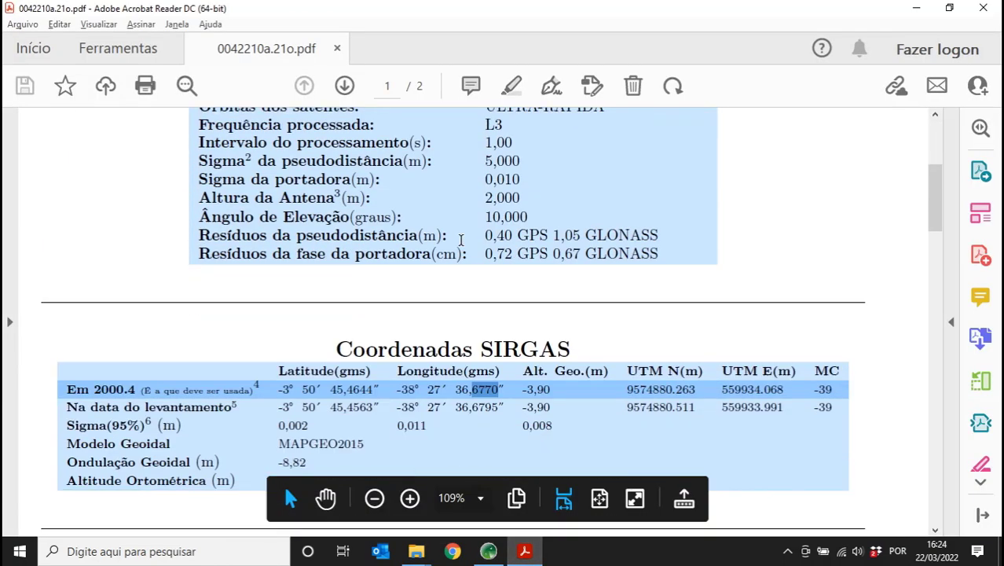
scroll(459, 236, down, 5)
drag(66, 296, 696, 296)
click(239, 299)
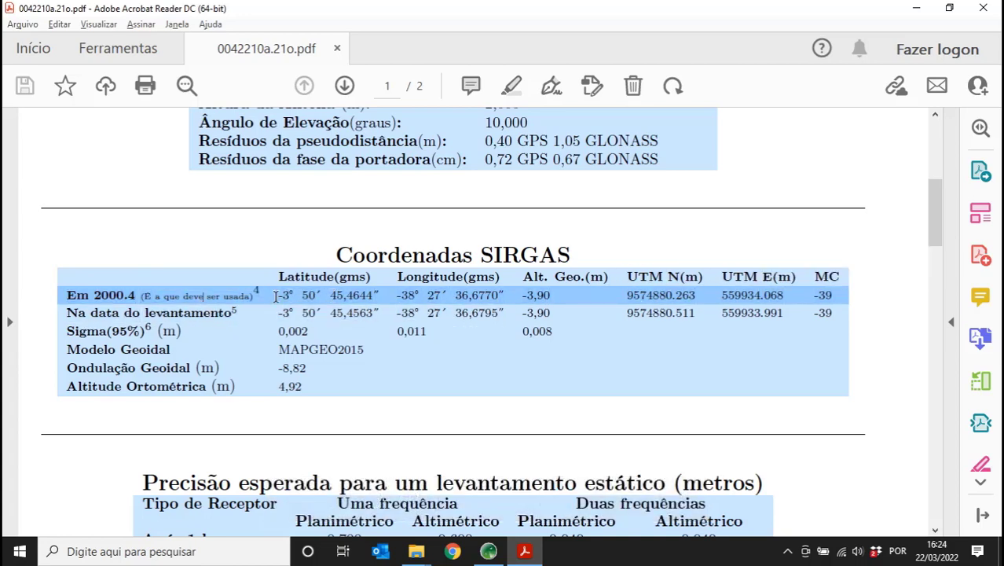
drag(277, 295, 551, 296)
click(524, 299)
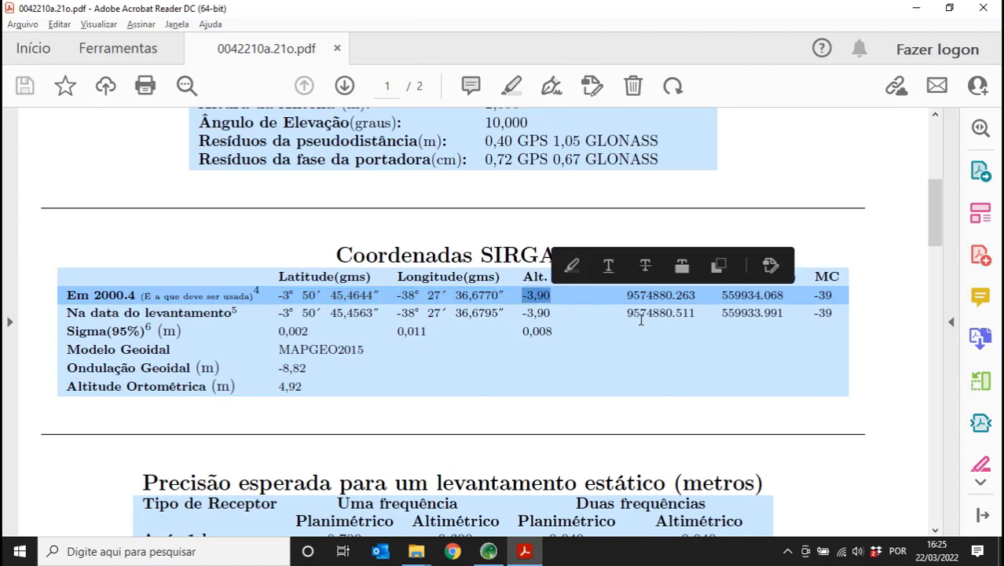
key(Right)
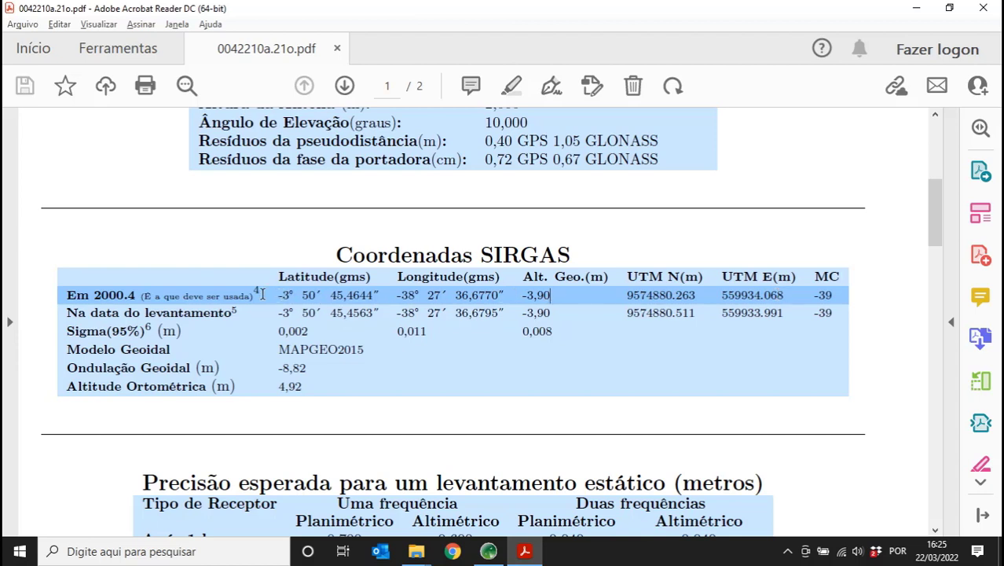
click(548, 293)
Step: Set the base latitude seconds in eMotion 3 to 45.46440, taken from the report's 2000.4 row
double_click(349, 296)
key(alt+Tab)
double_click(472, 307)
text(45.4644)
Step: Set the base longitude seconds to 36.67700 from the report's 2000.4 row and the ellipsoid height to -3.900 m
key(alt+Tab)
double_click(485, 296)
key(alt+Tab)
double_click(475, 324)
text(36.67700)
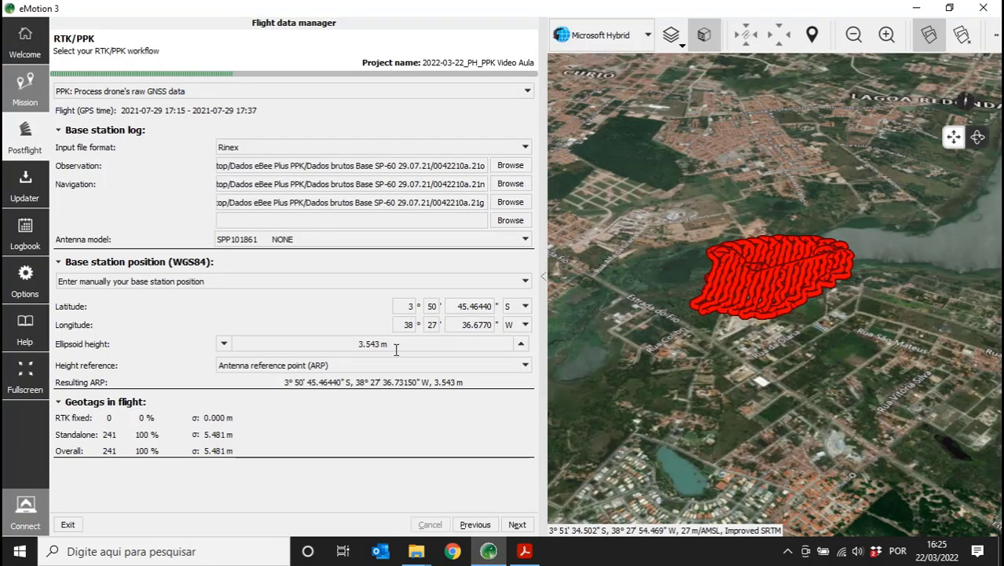
drag(382, 344, 364, 347)
text(900)
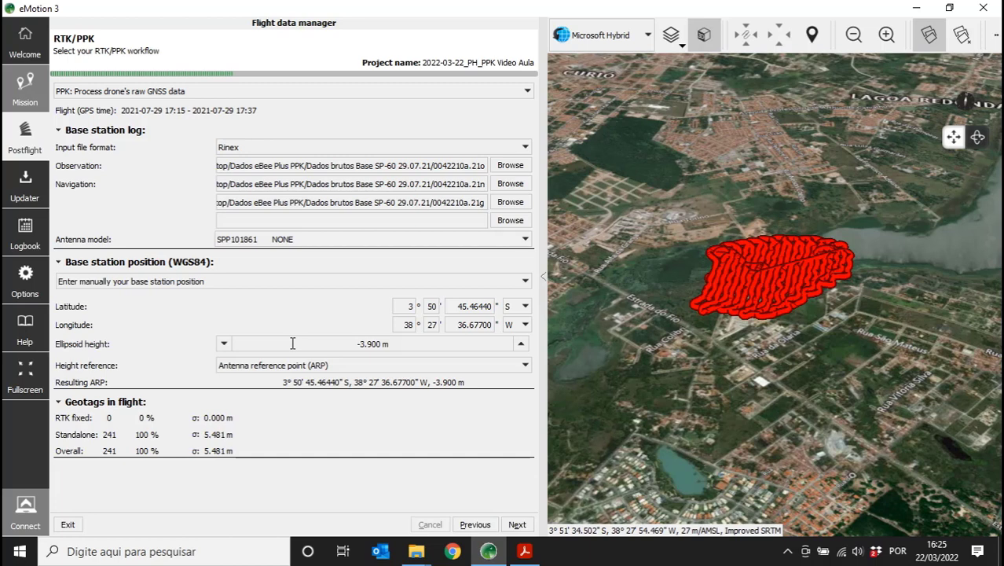
Step: Compare the orthometric height in the PDF report with the ellipsoid height entered in eMotion 3
click(524, 550)
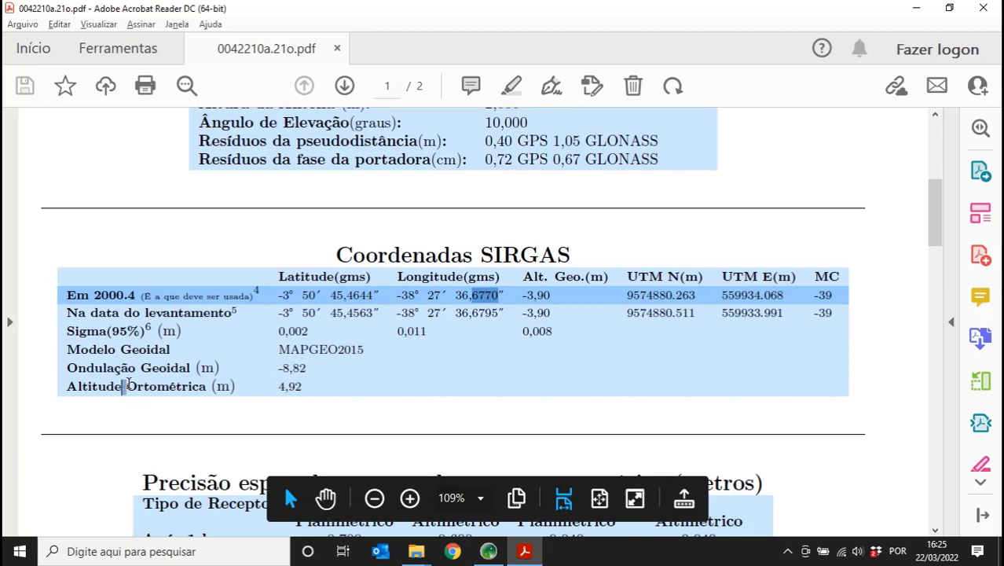
drag(121, 386, 326, 393)
click(326, 393)
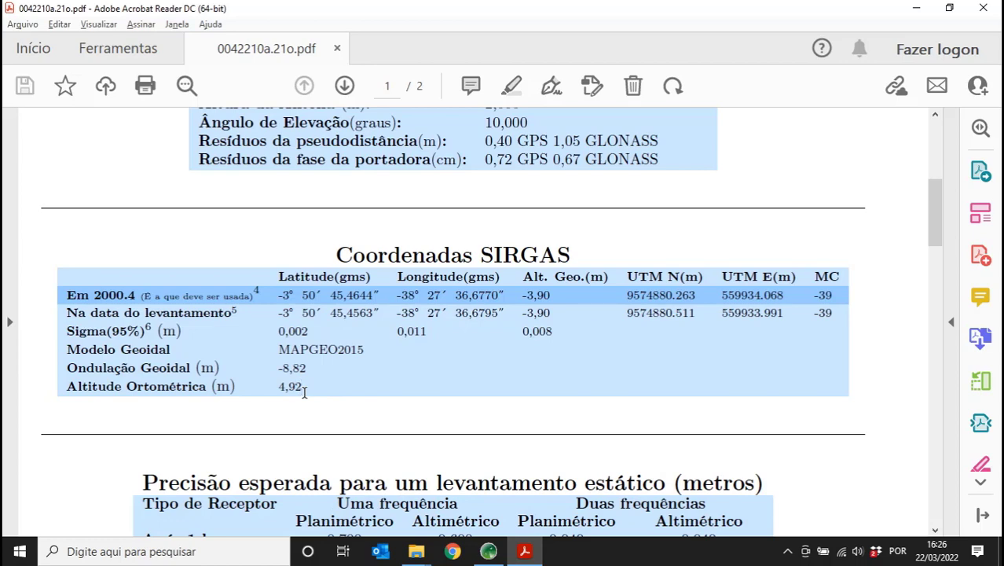
click(521, 554)
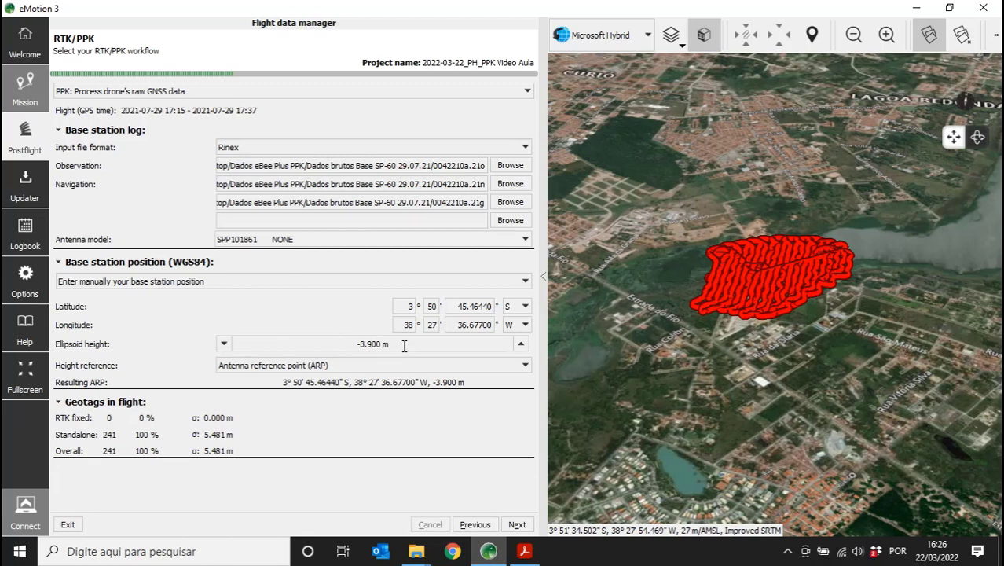
drag(403, 343, 320, 341)
click(344, 347)
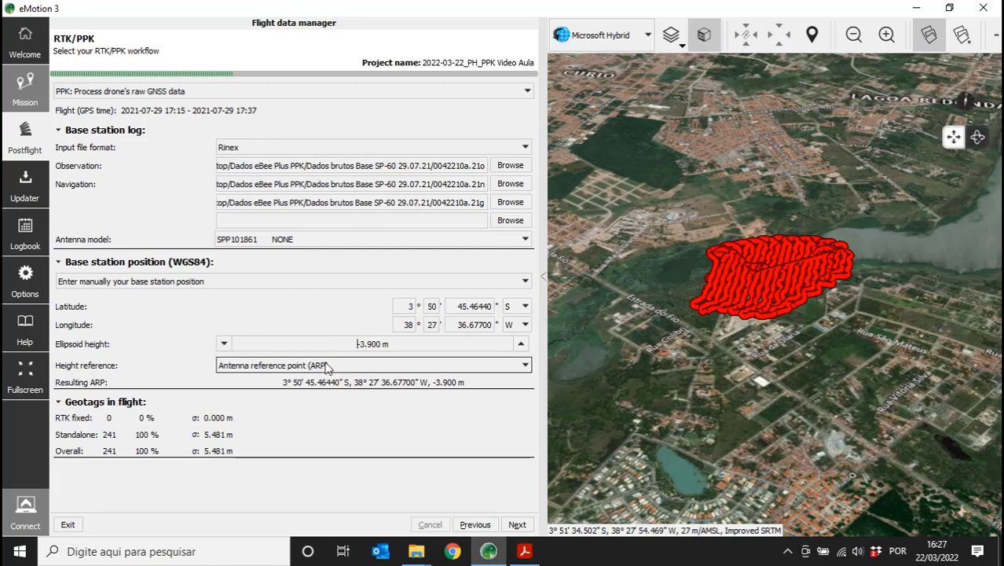
Step: Set the base station's height reference to Ground marker, keeping the ellipsoid height of -3.900 m
drag(394, 343, 343, 344)
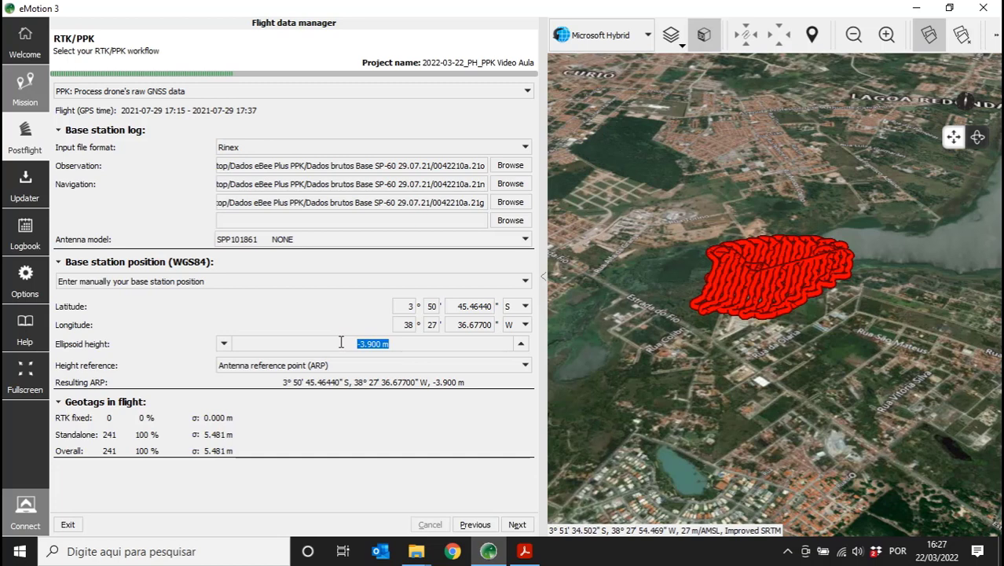
click(331, 365)
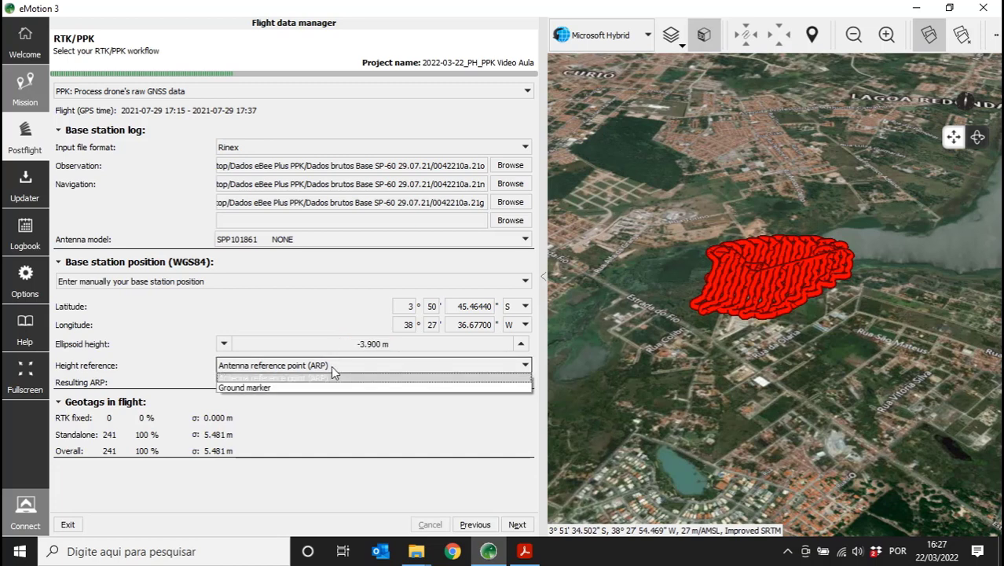
click(238, 389)
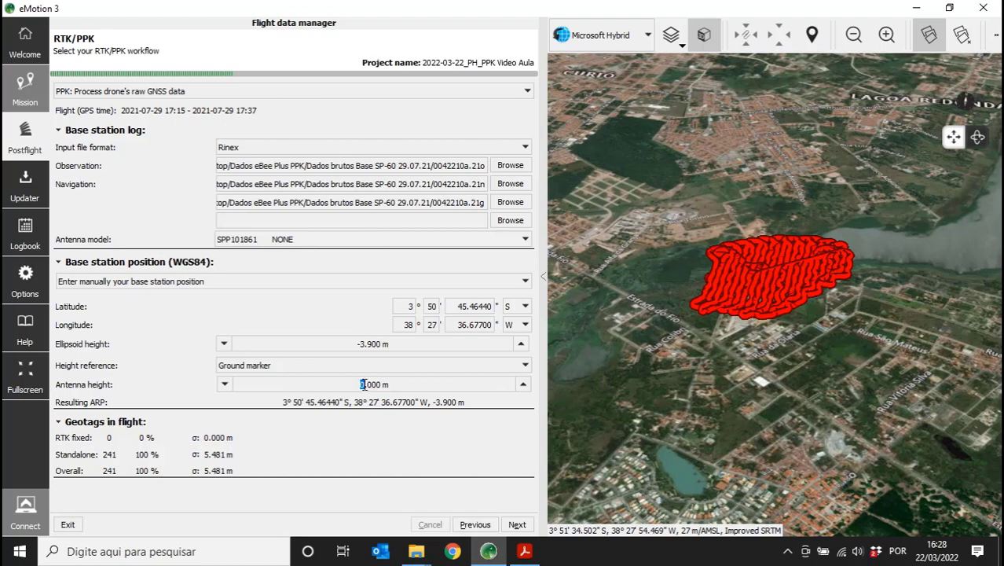
Step: Look up the antenna height in the PDF report, enter 2.000 m as the antenna height in eMotion 3, and run the PPK processing
click(524, 551)
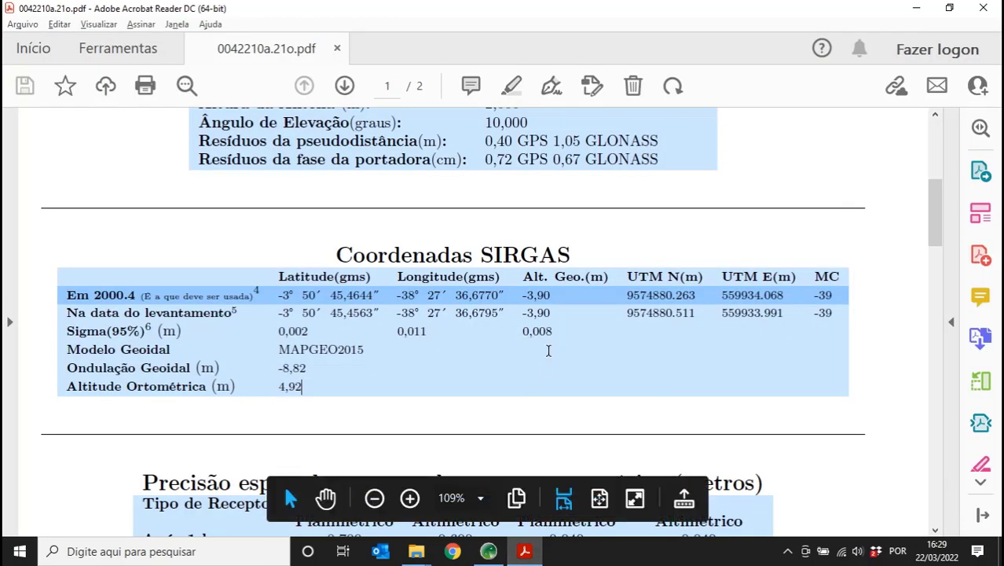
scroll(547, 349, up, 5)
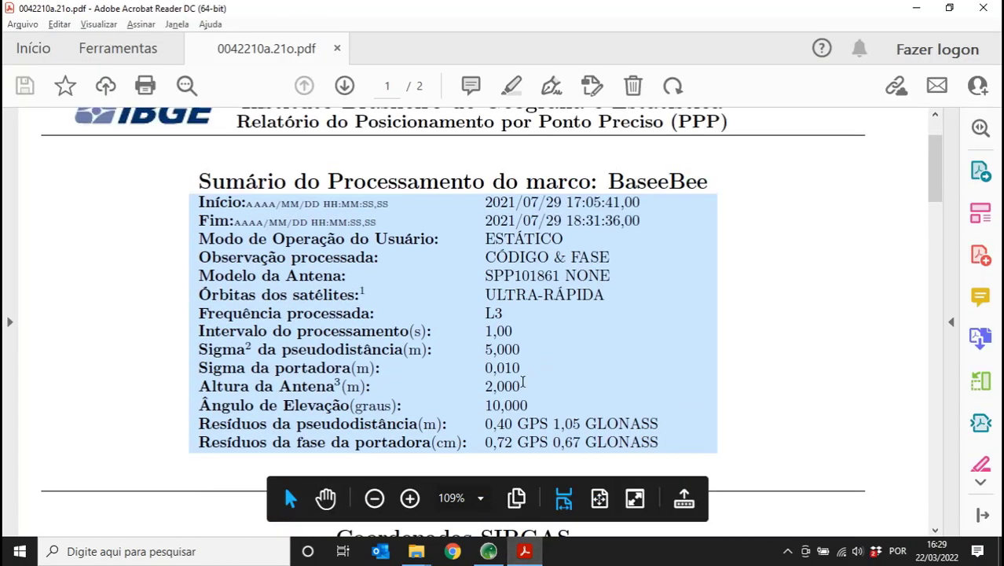
drag(521, 386, 485, 386)
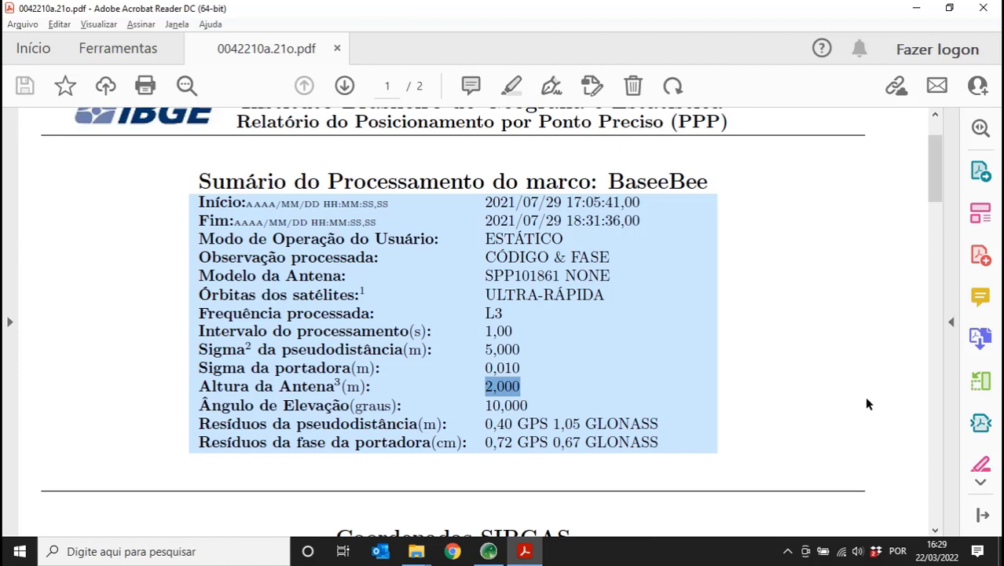
click(489, 551)
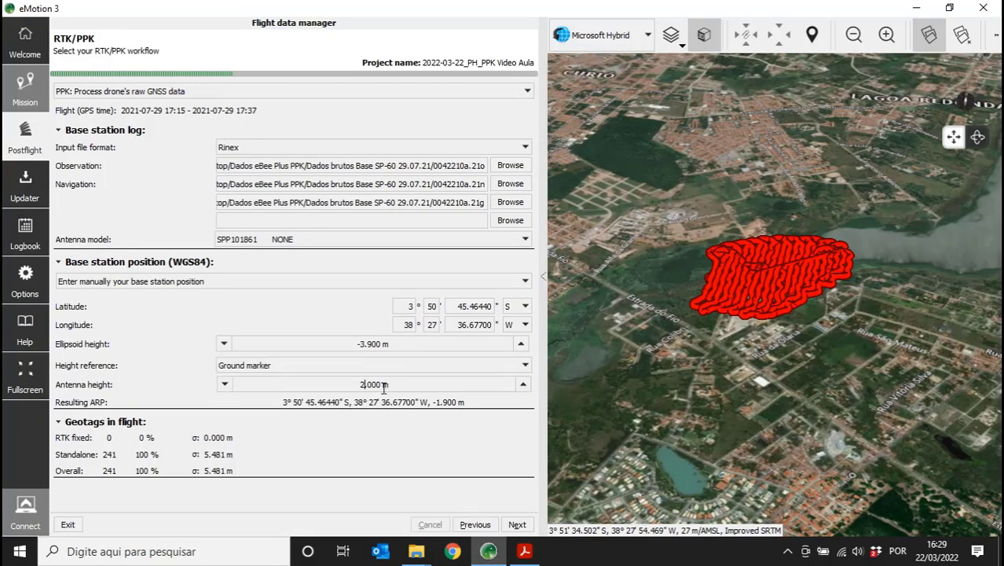
click(516, 525)
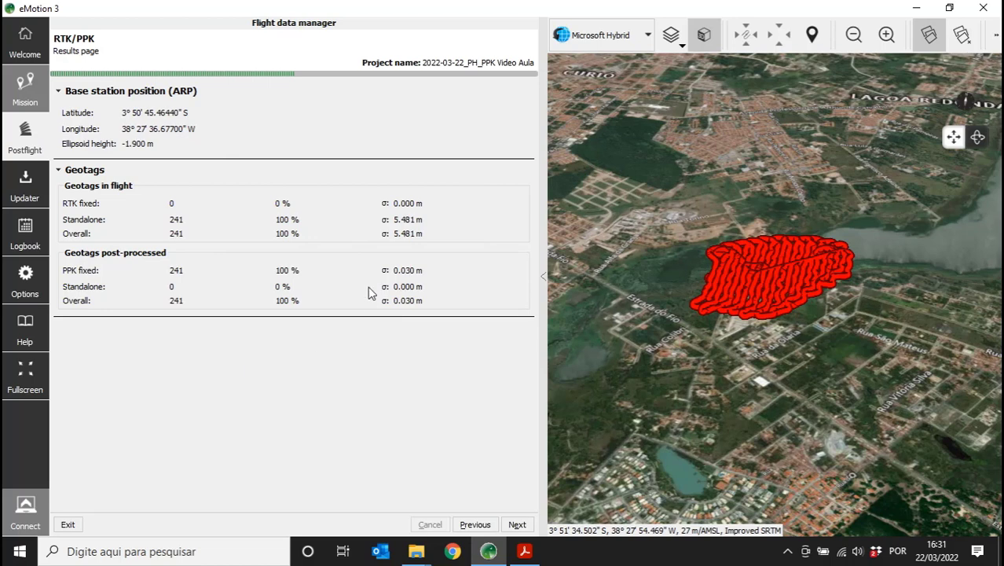
Step: Choose the folder Imagens brutas eBee Plus/EP-11-31946_0010 as the image source, and match and import its images into the project
click(518, 525)
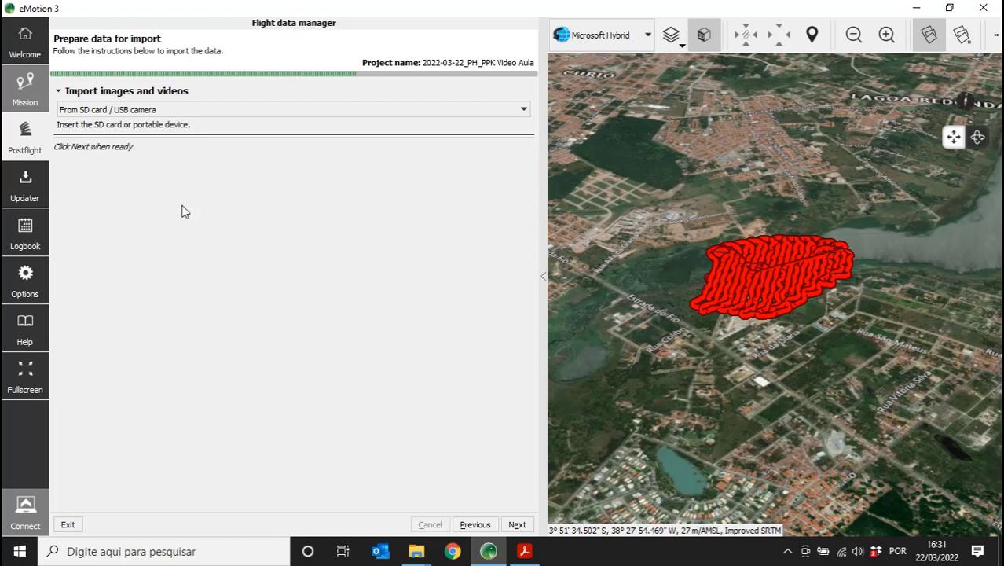
click(126, 112)
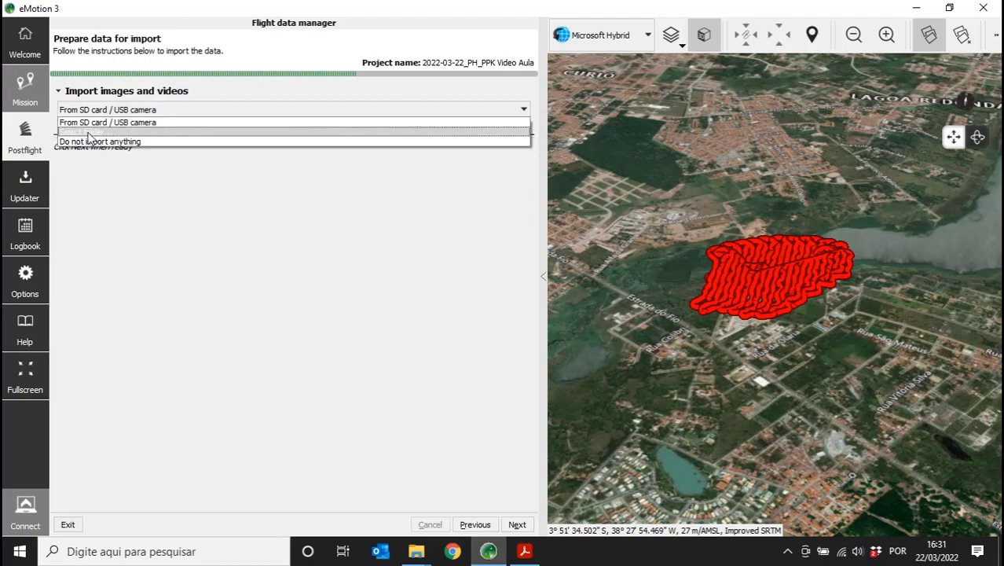
click(95, 134)
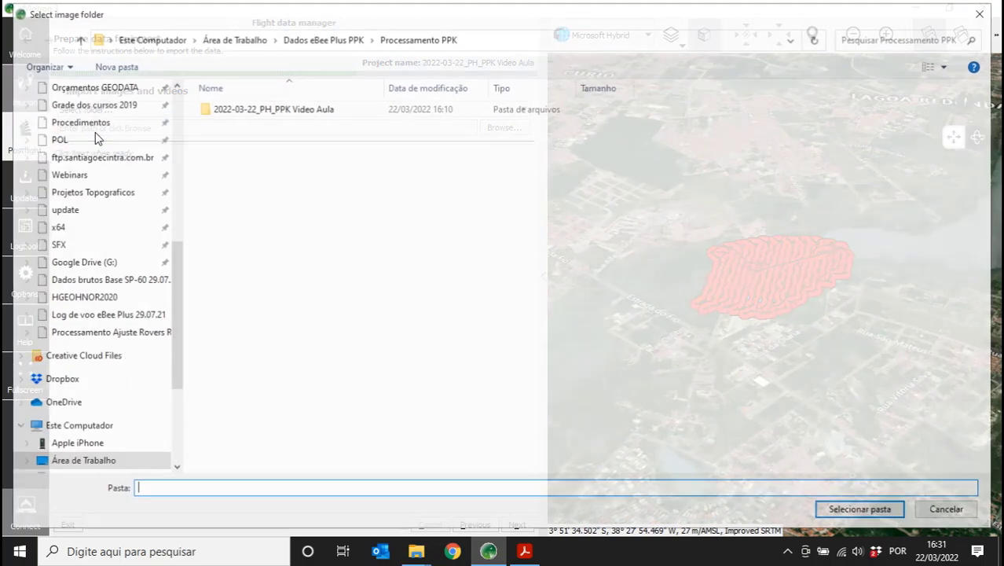
click(310, 36)
click(267, 130)
double_click(267, 131)
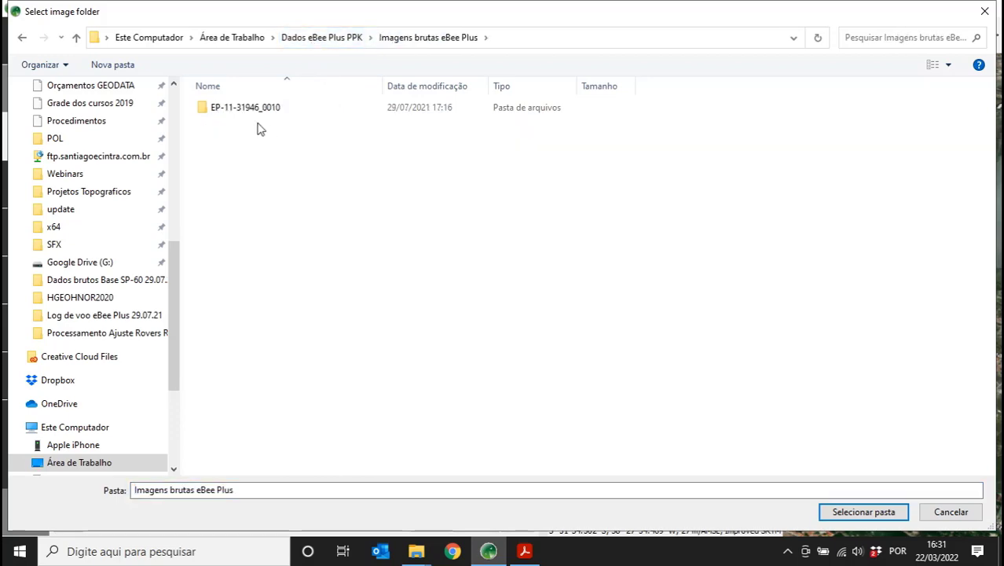
double_click(257, 112)
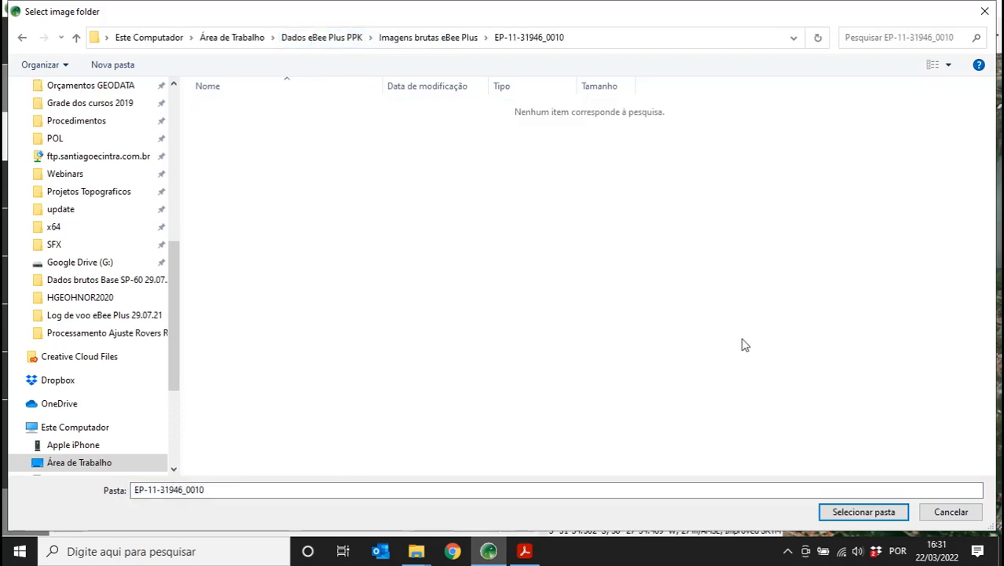
click(864, 512)
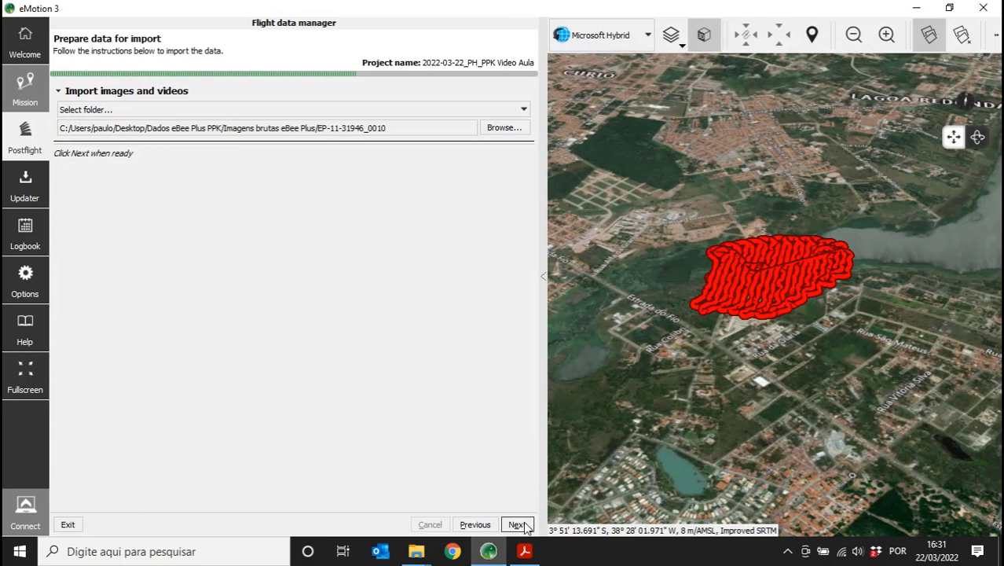
click(517, 524)
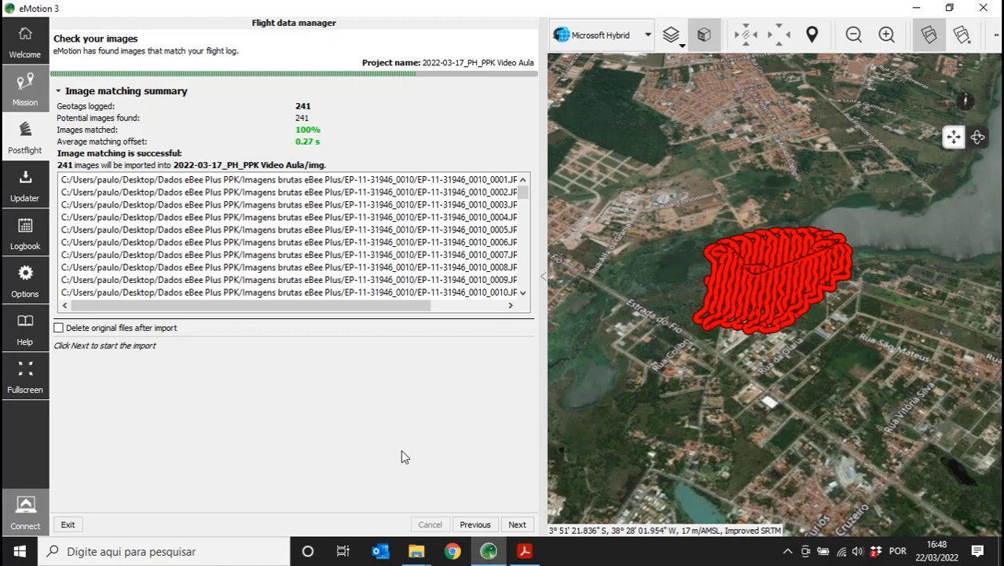
click(517, 524)
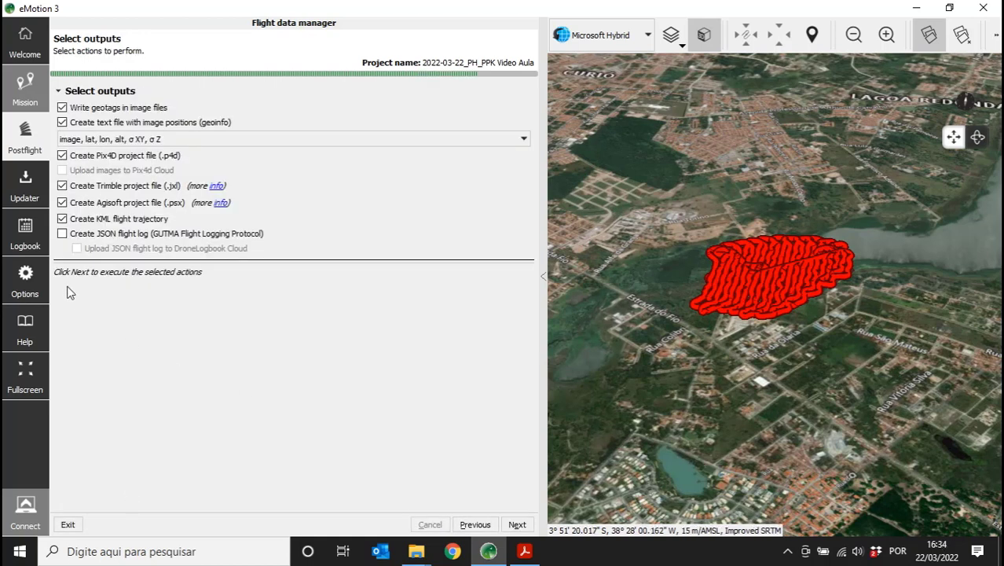
Step: Exclude the Pix4D, Trimble and Agisoft project files from the outputs, keeping image geotags, the geoinfo text file and the KML trajectory
click(62, 107)
click(116, 160)
click(112, 159)
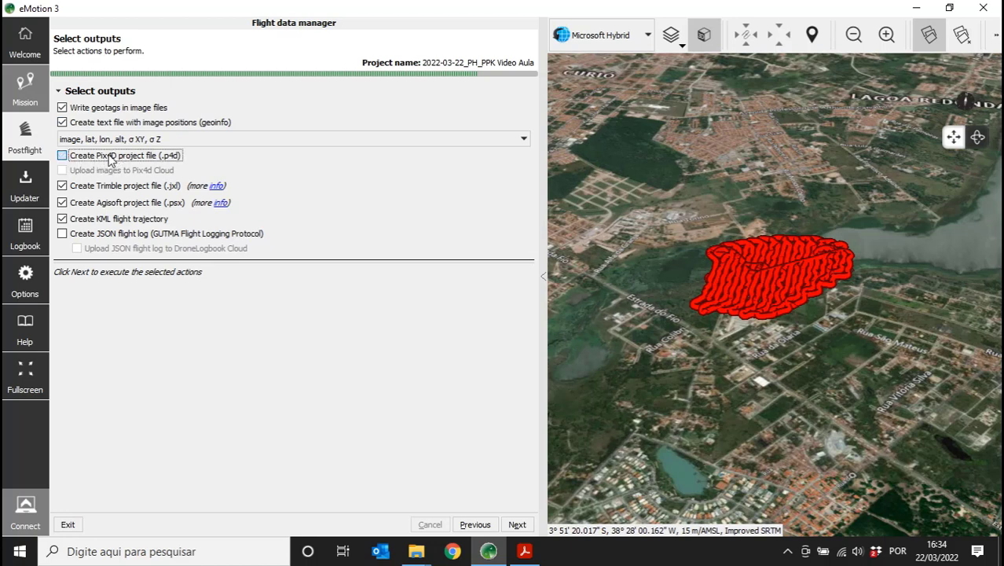
click(108, 207)
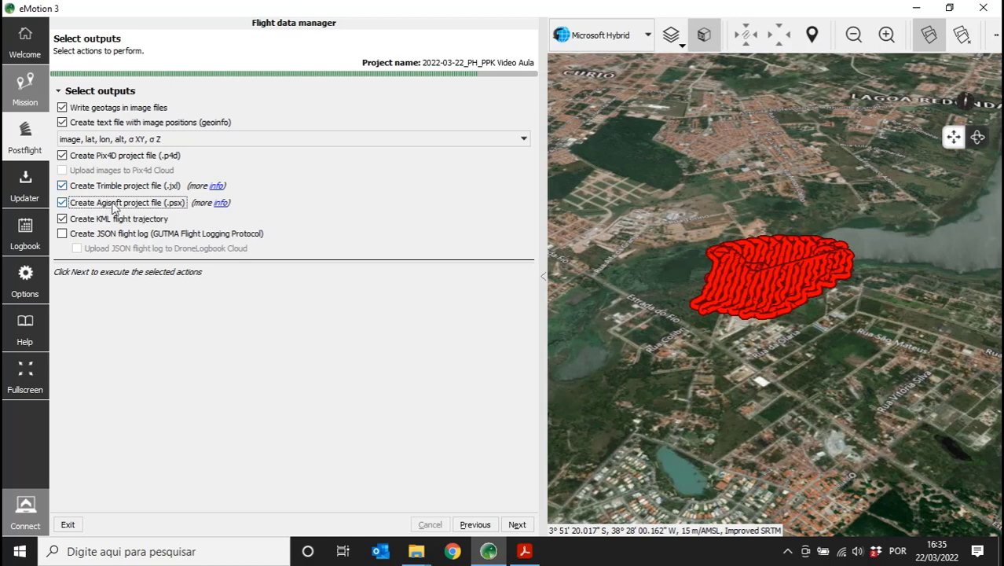
click(102, 188)
click(105, 204)
click(89, 157)
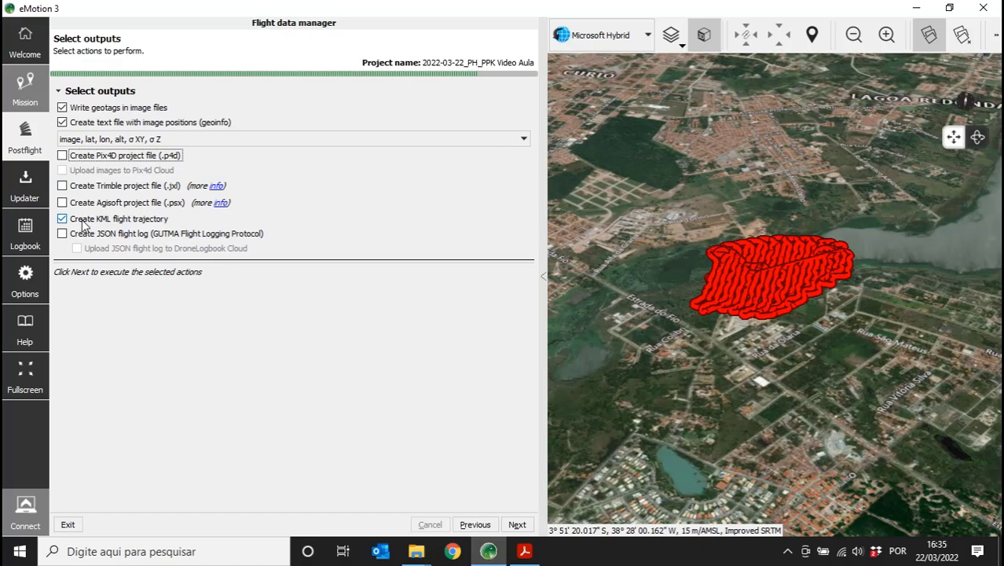
Step: Create the selected outputs with the geoinfo format image, lat, lon, alt, σ XY, σ Z, and finish the flight data import
scroll(766, 325, up, 2)
scroll(766, 325, up, 3)
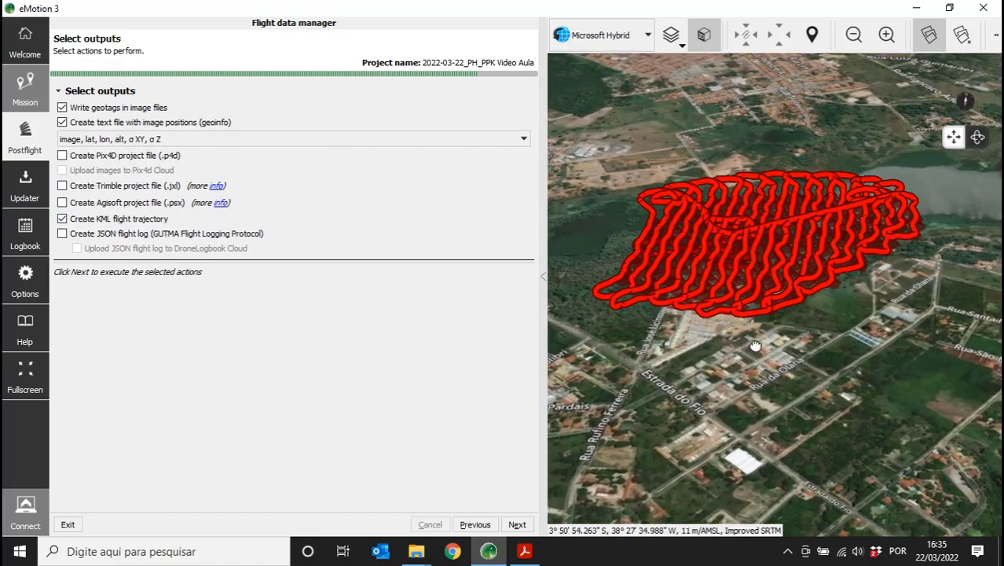
scroll(735, 306, down, 3)
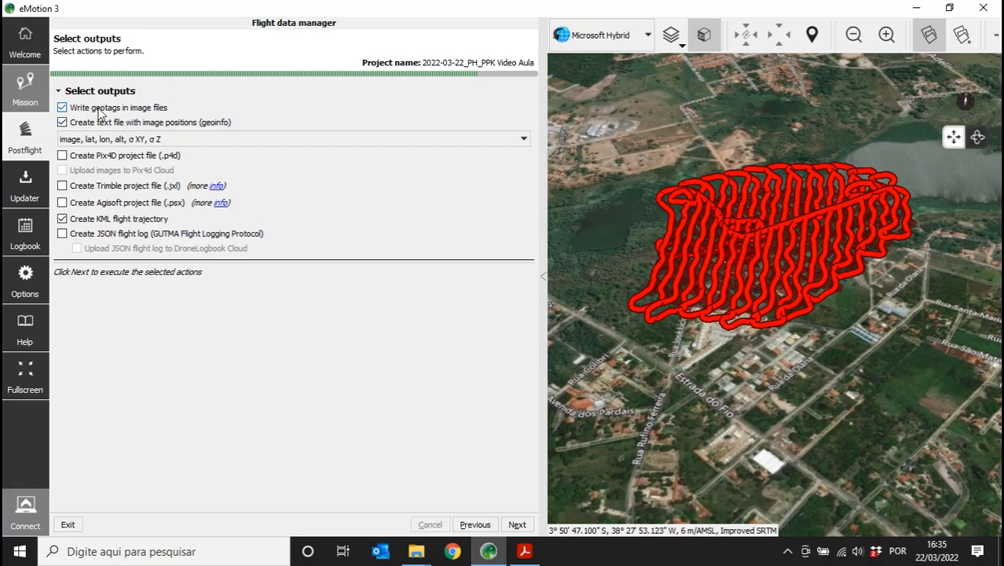
click(154, 140)
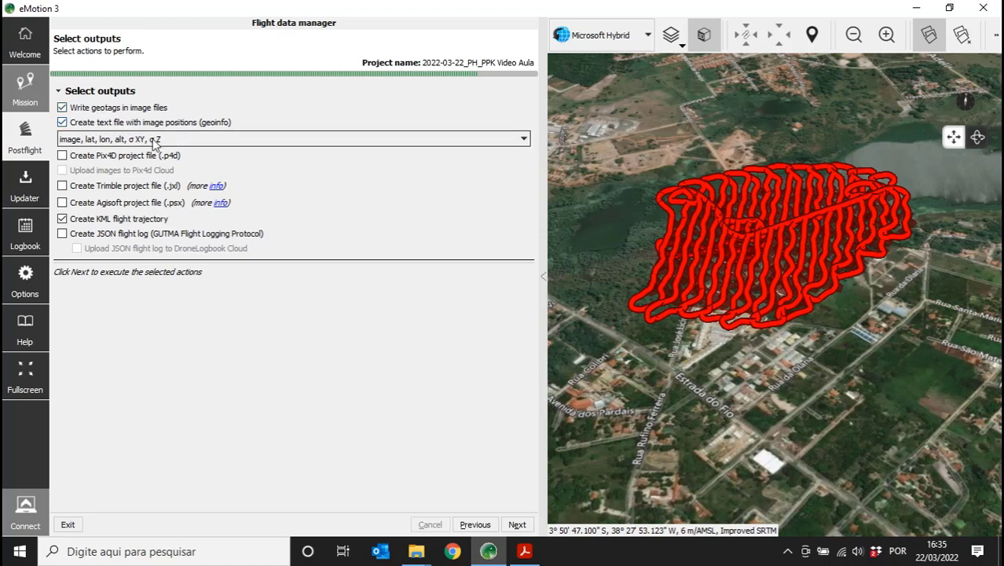
click(155, 161)
click(517, 525)
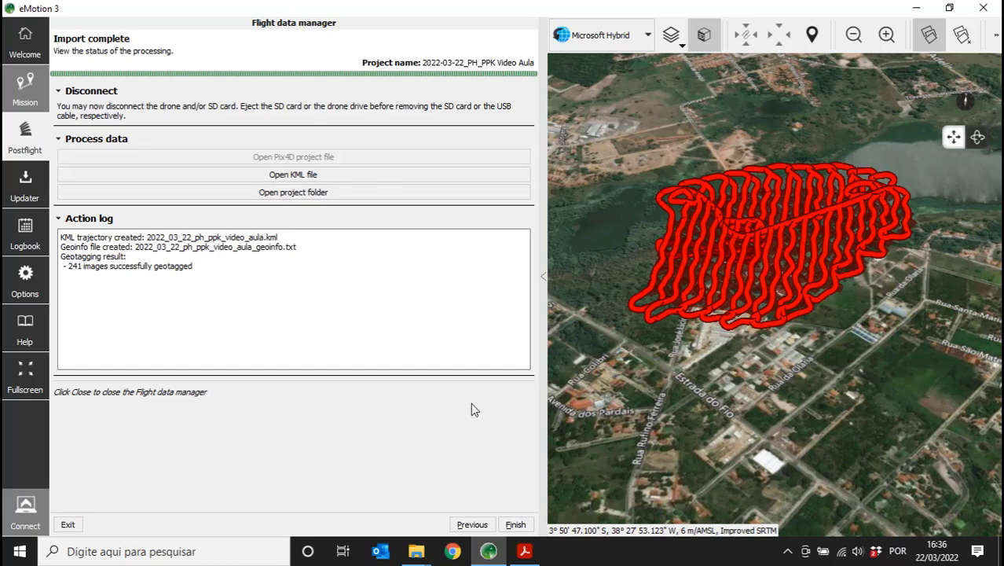
click(519, 525)
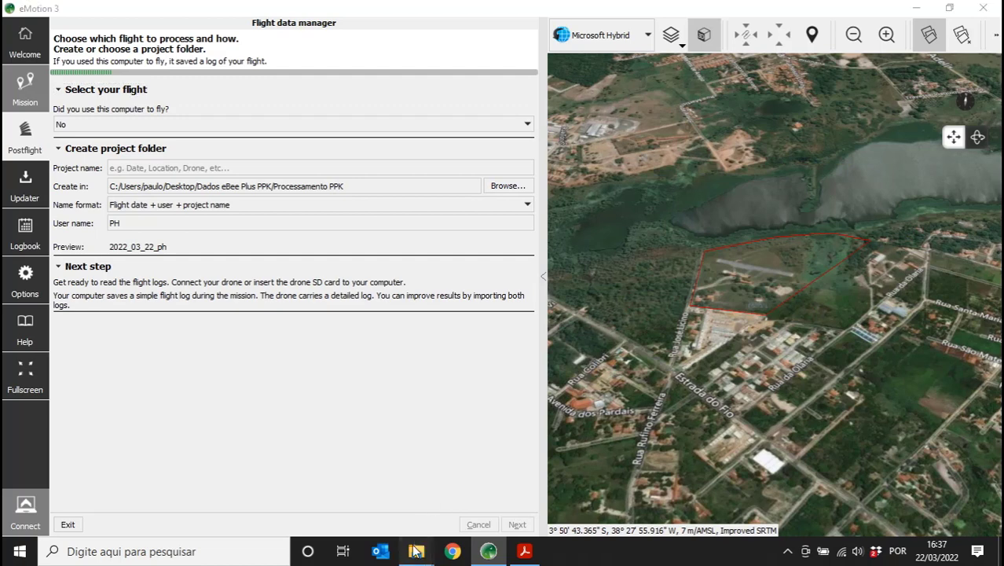
Step: Switch to File Explorer and open the 2022-03-22_PH_PPK Video Aula project folder inside Processamento PPK
mouse_move(416, 551)
click(350, 507)
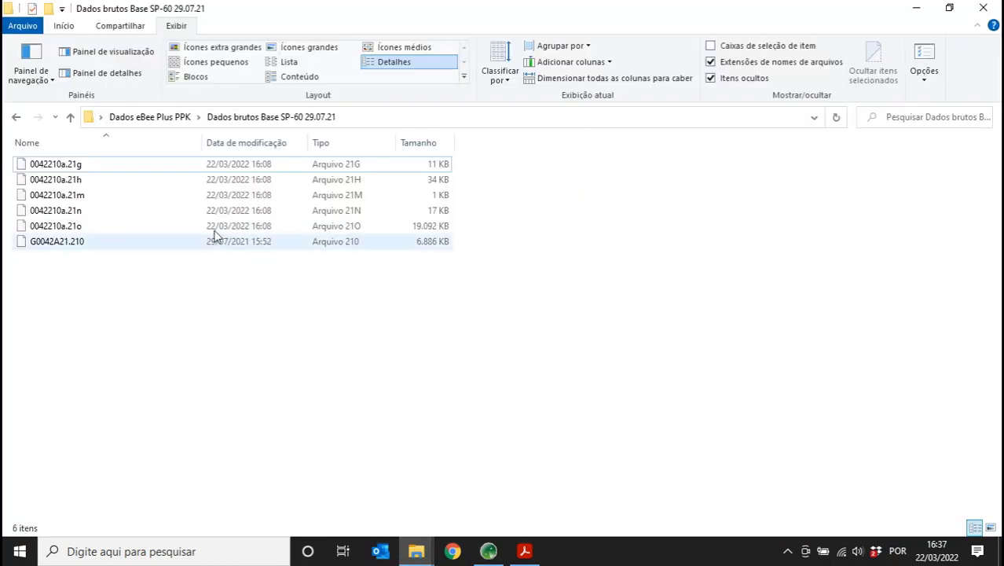
click(162, 119)
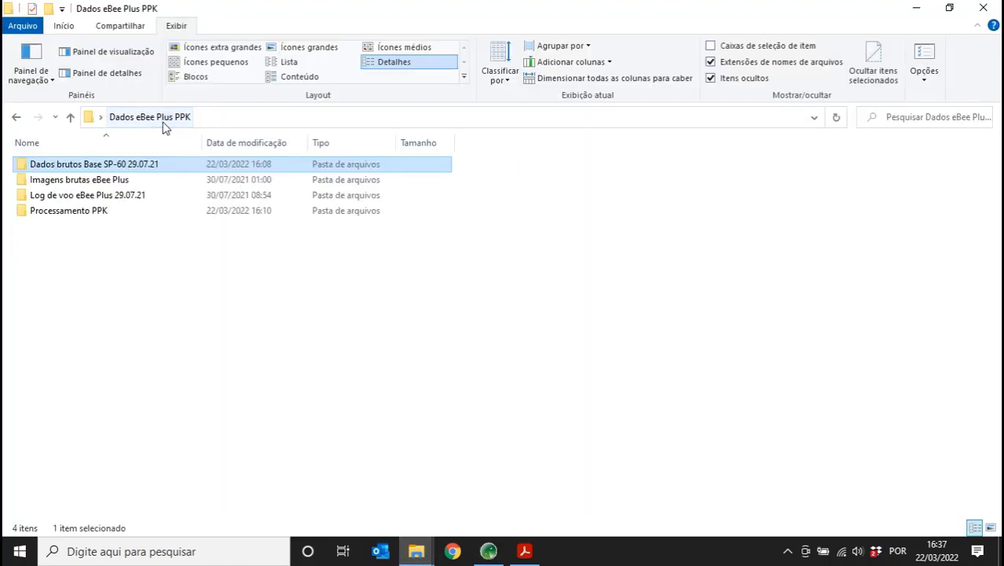
double_click(94, 210)
double_click(82, 165)
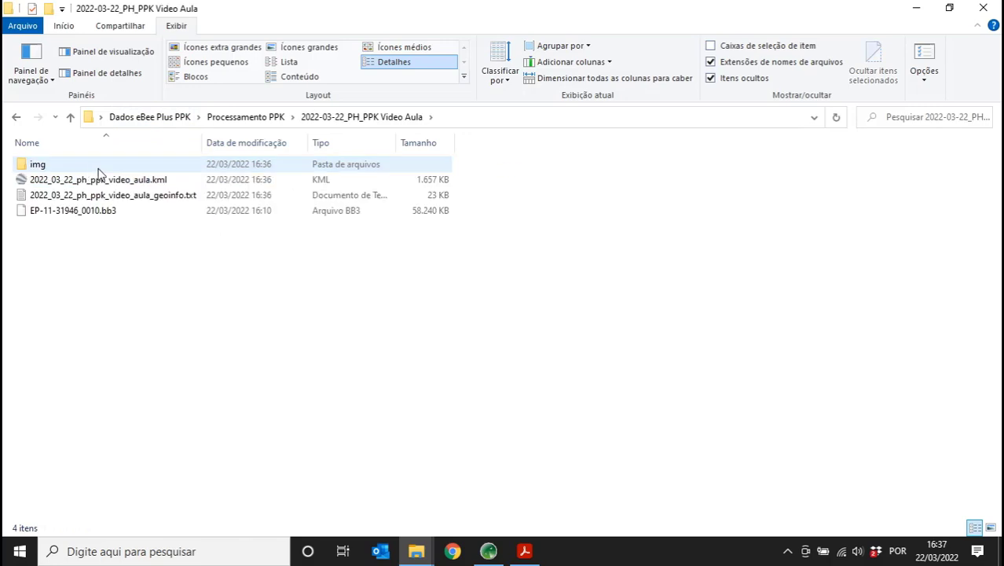
Step: Review the first image's coordinates and accuracies in 2022_03_22_ph_ppk_video_aula_geoinfo.txt, then close the file
click(153, 183)
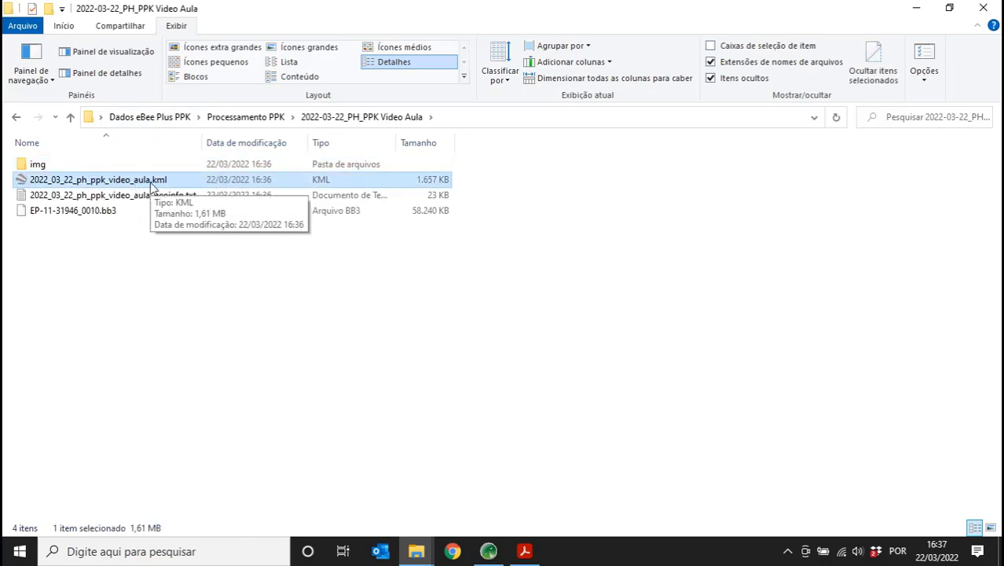
double_click(63, 194)
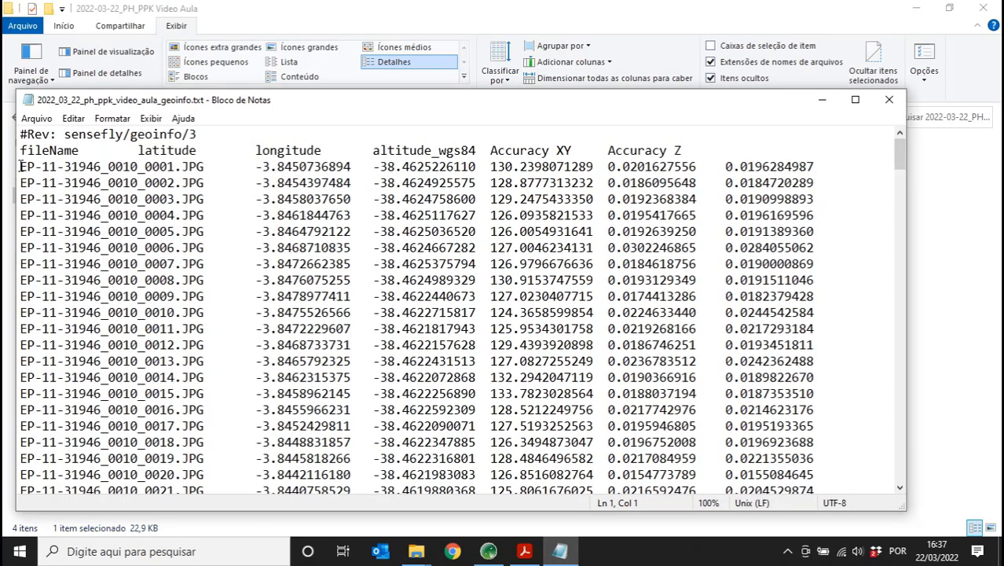
drag(20, 165, 818, 163)
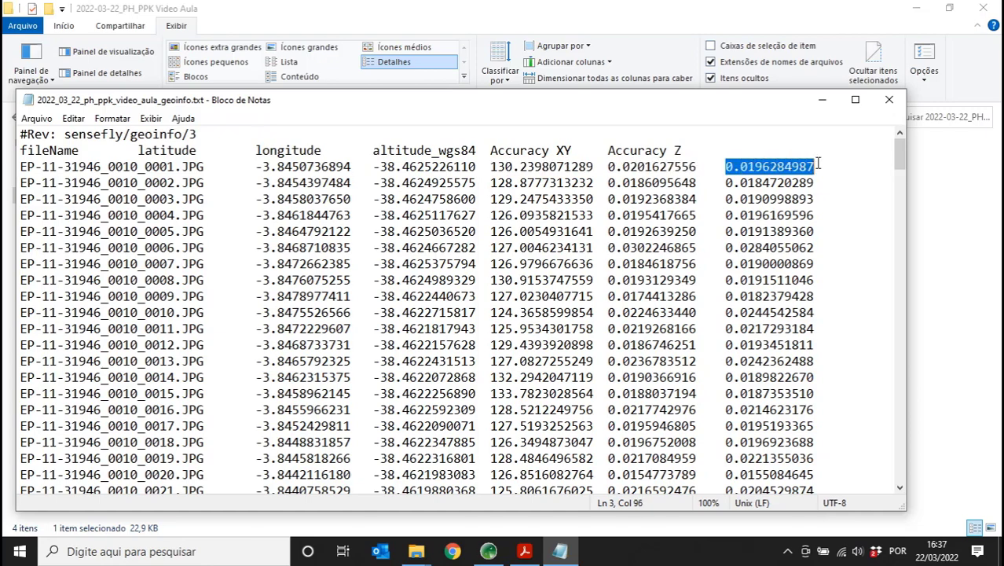
click(889, 100)
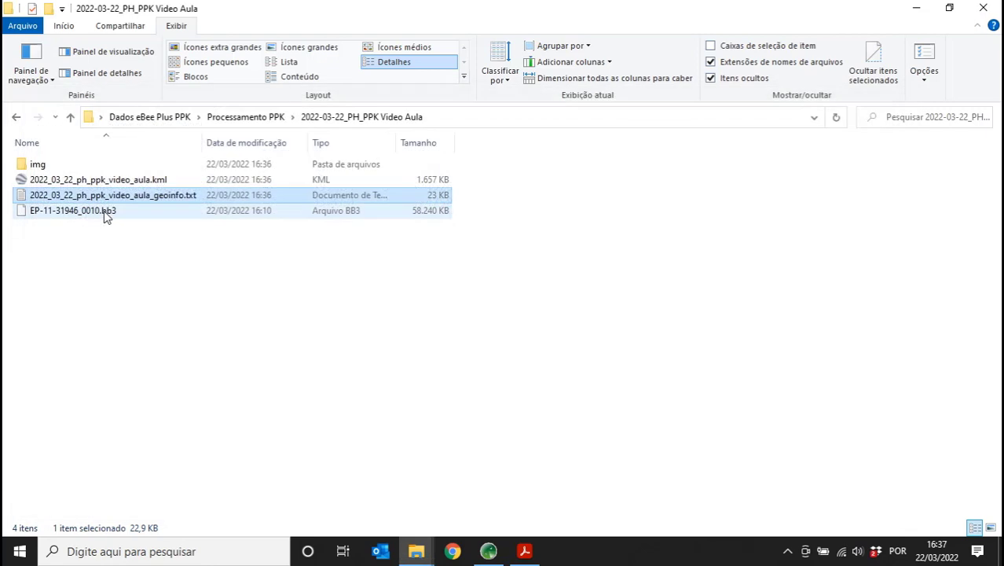
Step: Open the img folder and examine the GPS latitude, longitude and altitude in the file properties of EP-11-31946_0010_0001.JPG
double_click(36, 167)
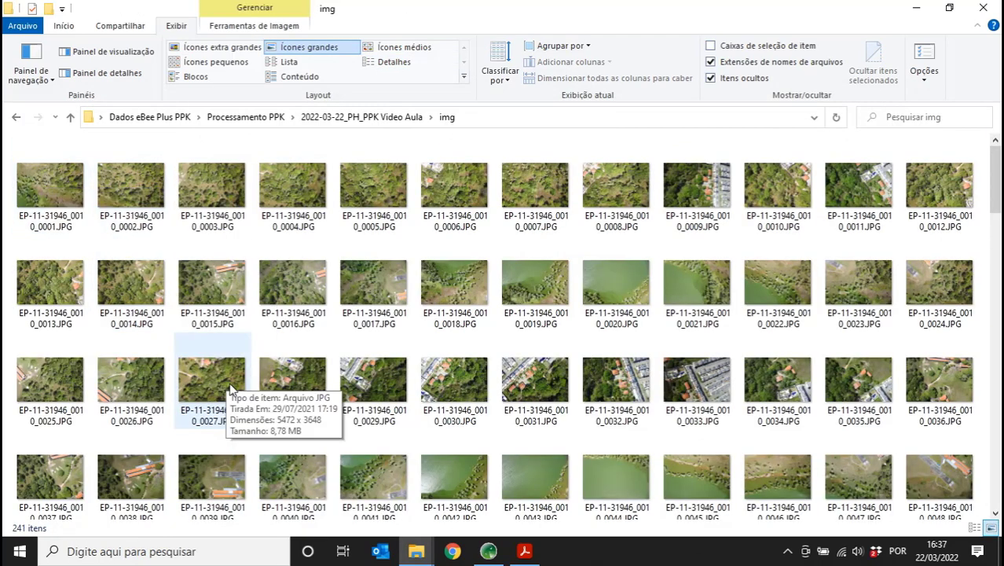
mouse_move(189, 318)
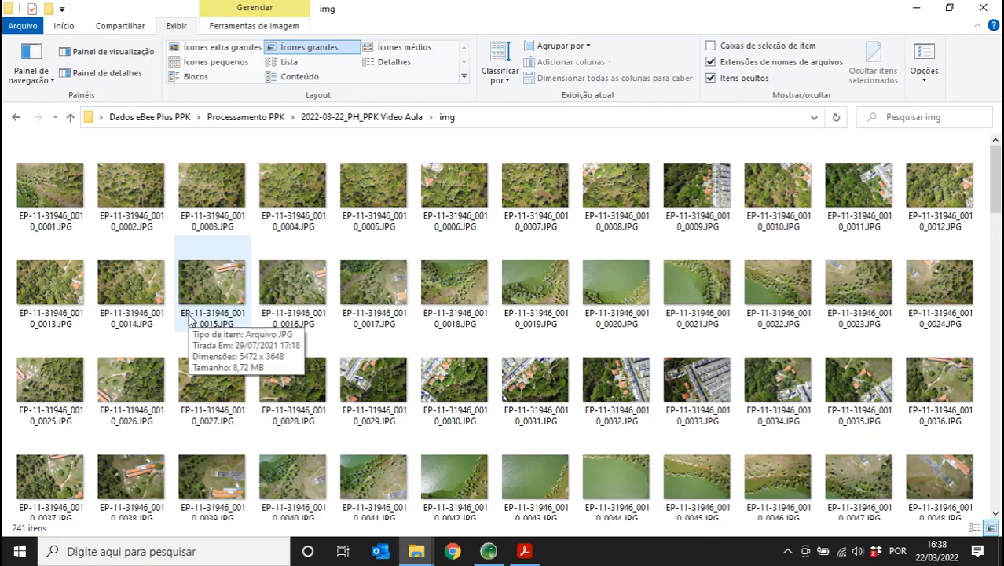
click(59, 189)
right_click(59, 189)
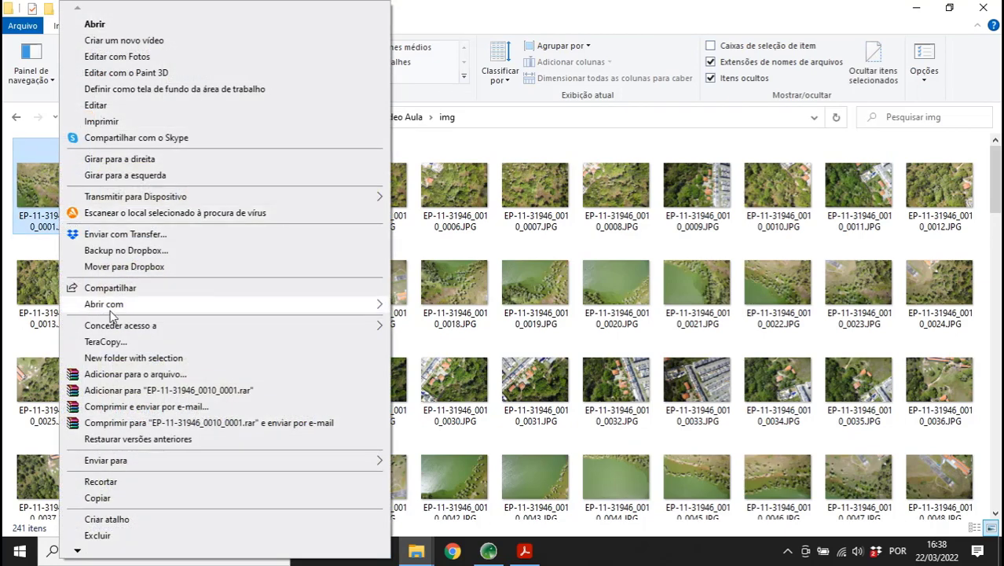
scroll(138, 542, down, 3)
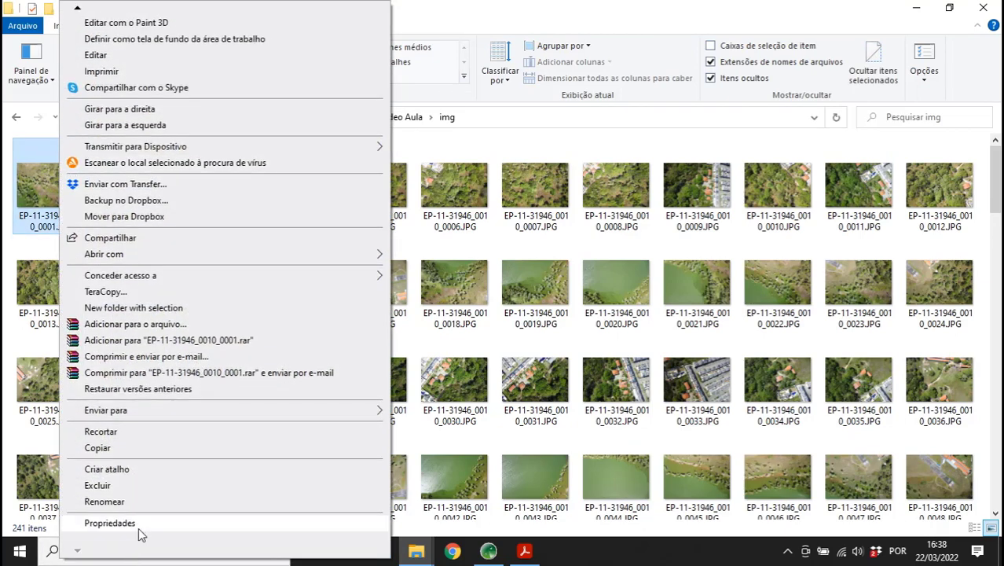
click(138, 524)
click(169, 189)
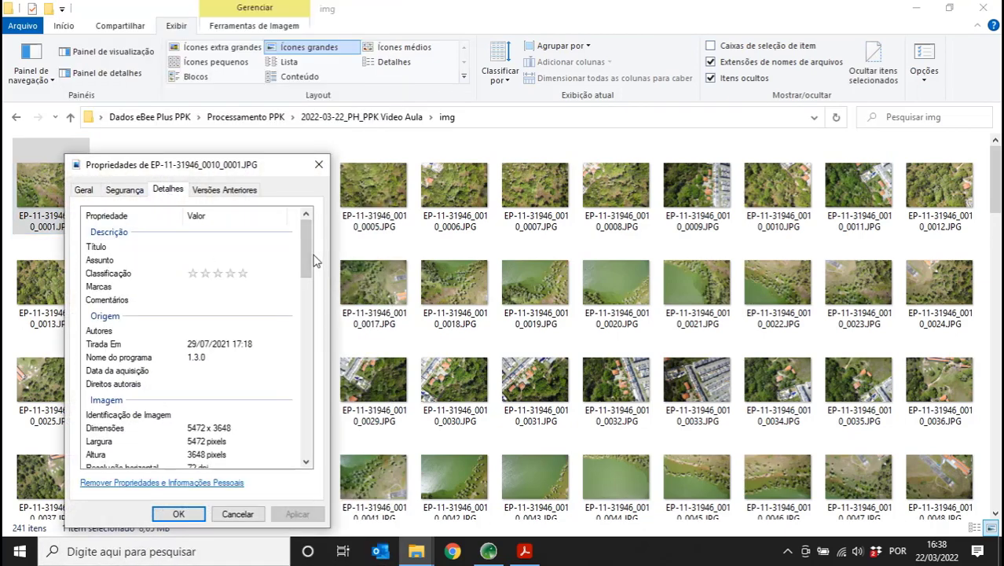
drag(313, 260, 311, 426)
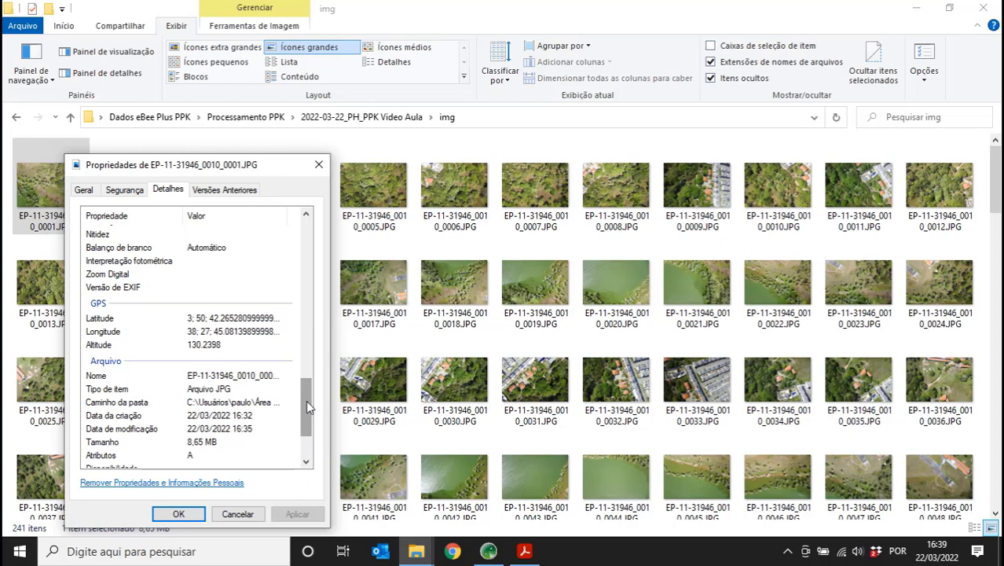
mouse_move(308, 406)
mouse_down()
mouse_move(310, 386)
mouse_move(312, 401)
mouse_up()
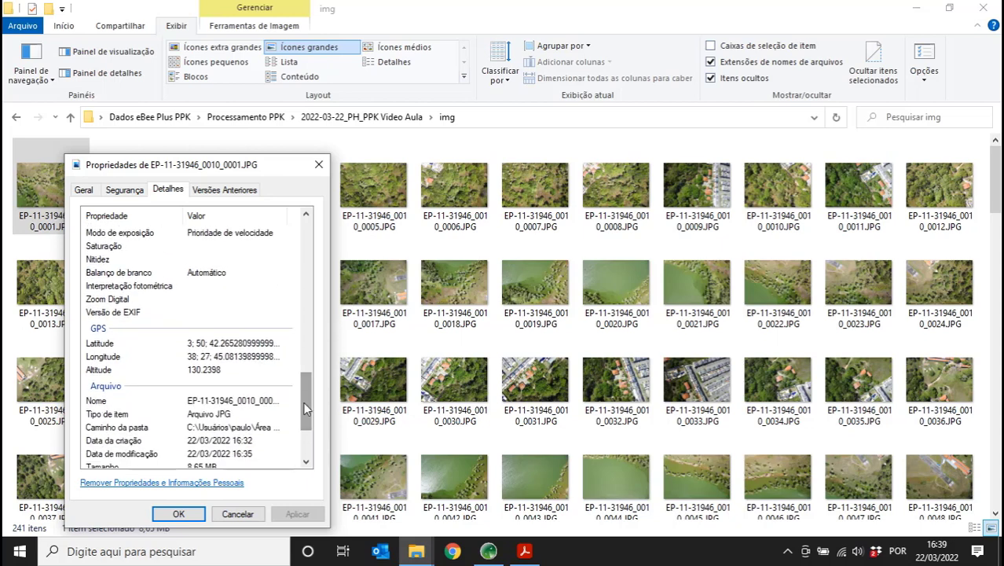